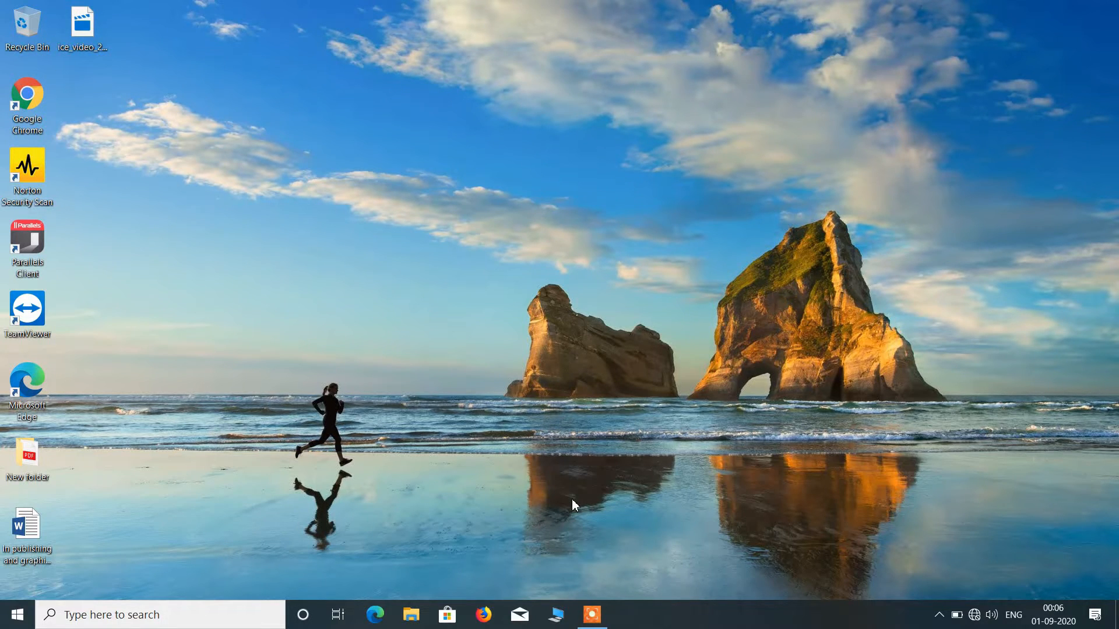
# - Open the Windows Settings window
pyautogui.press('super+x')
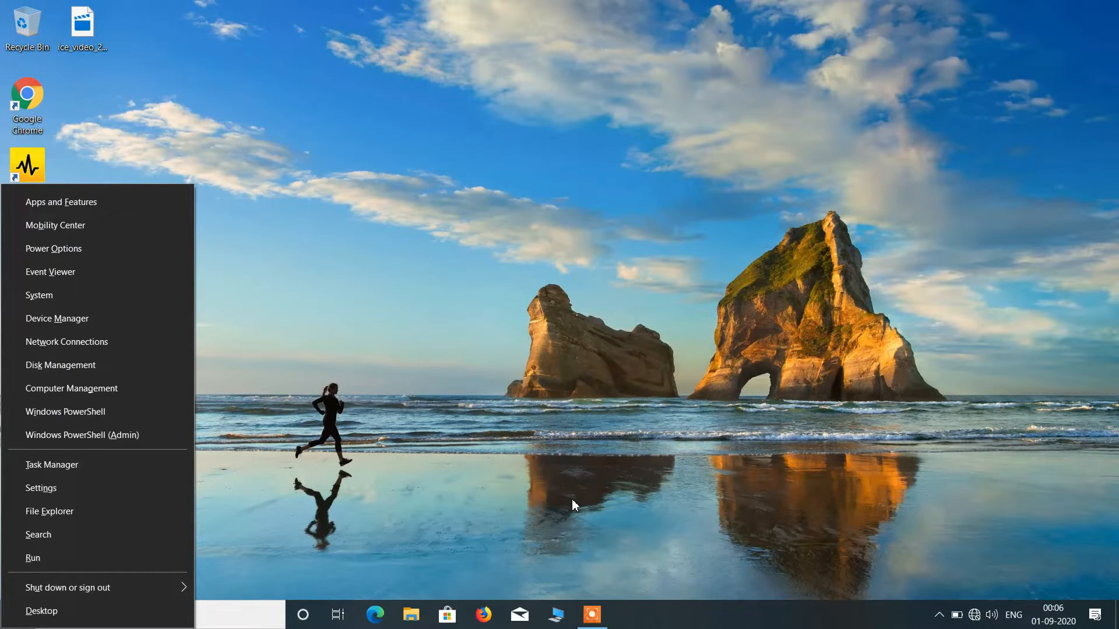
pyautogui.press('Down')
pyautogui.press('Down')
pyautogui.press('Down')
pyautogui.press('Down')
pyautogui.press('Down')
pyautogui.press('Down')
pyautogui.press('Down')
pyautogui.press('Down')
pyautogui.press('Down')
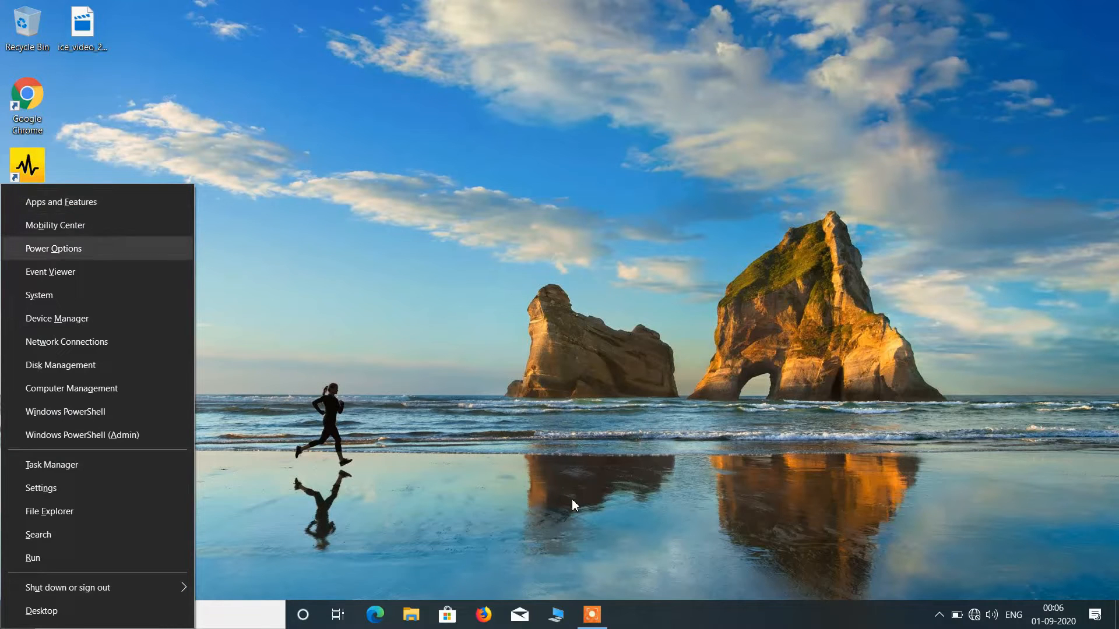
pyautogui.press('Down')
pyautogui.press('Down')
pyautogui.press('Down')
pyautogui.press('Down')
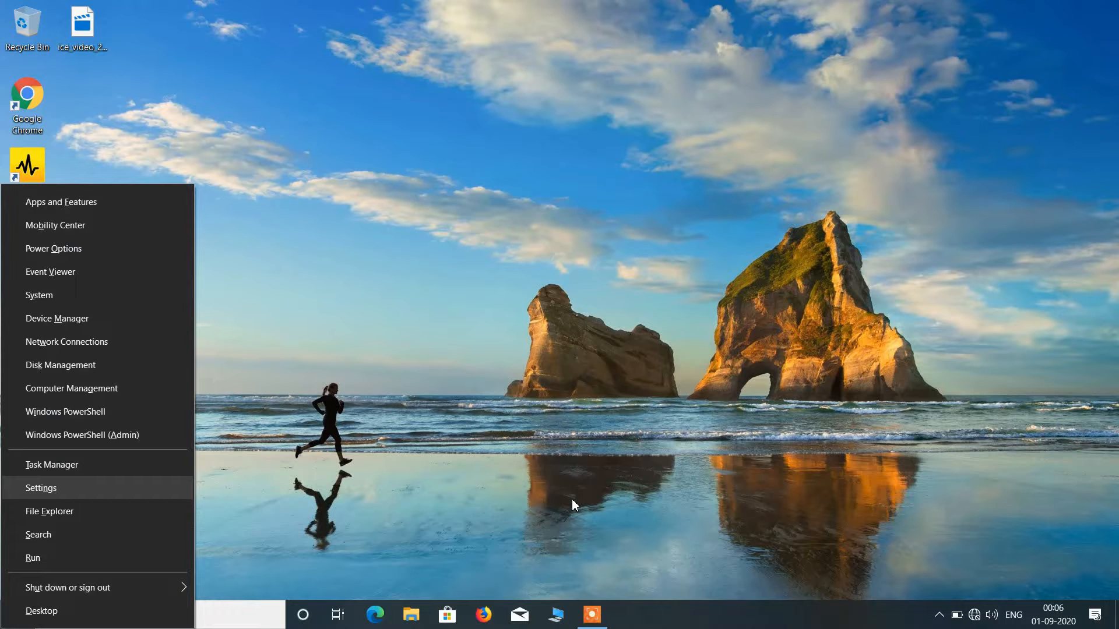
pyautogui.press('Return')
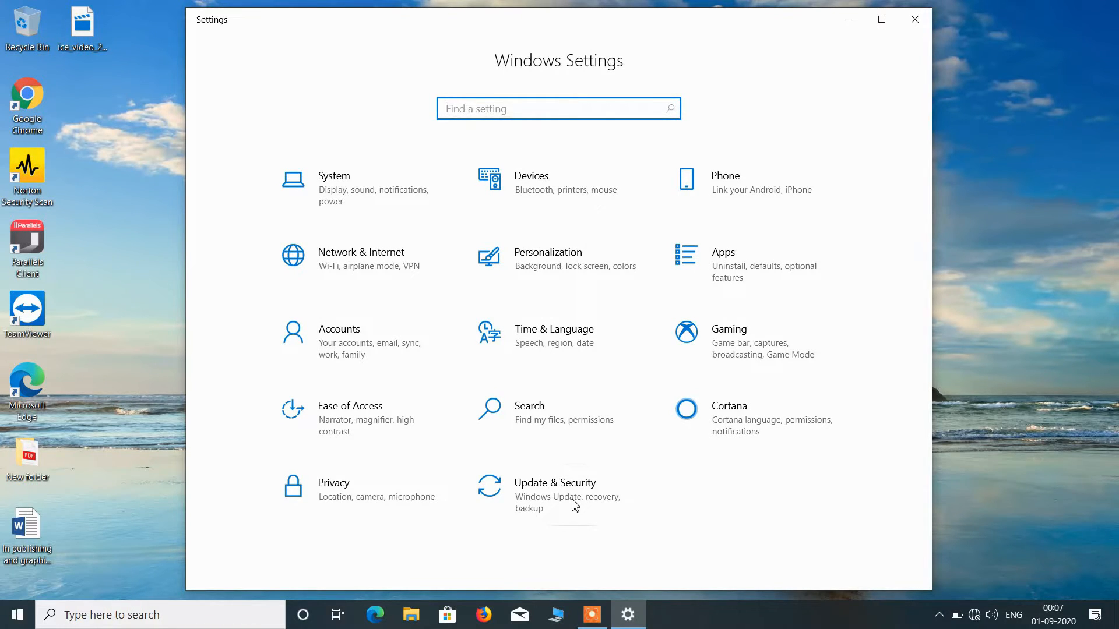
# - Go to the Devices category and show its Mouse settings
pyautogui.press('Tab')
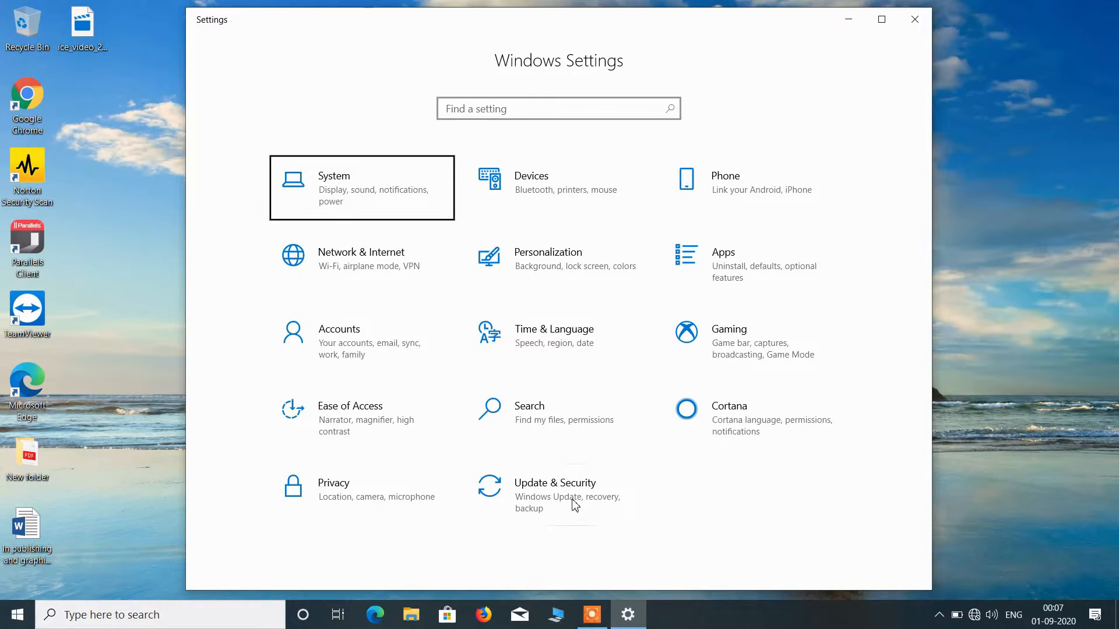
pyautogui.press('Right')
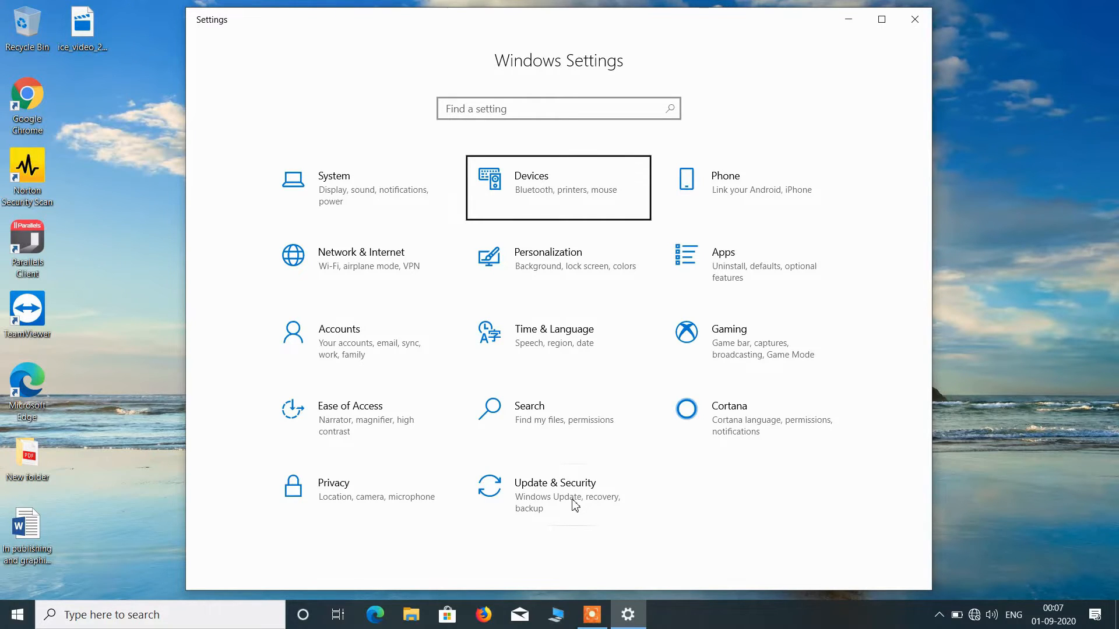
pyautogui.press('Return')
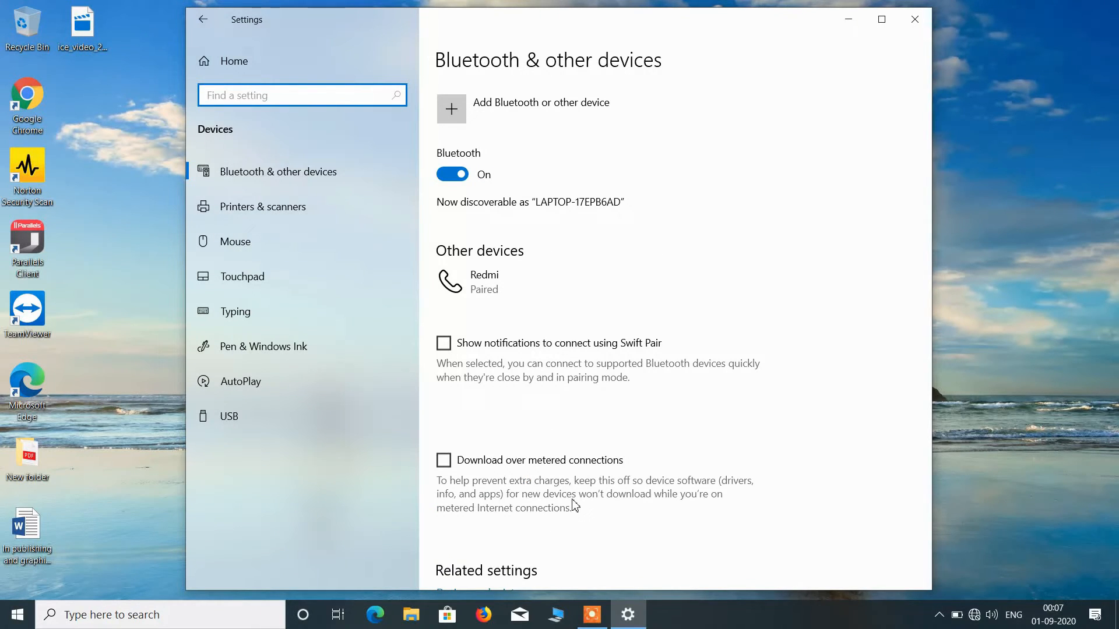
pyautogui.press('Tab')
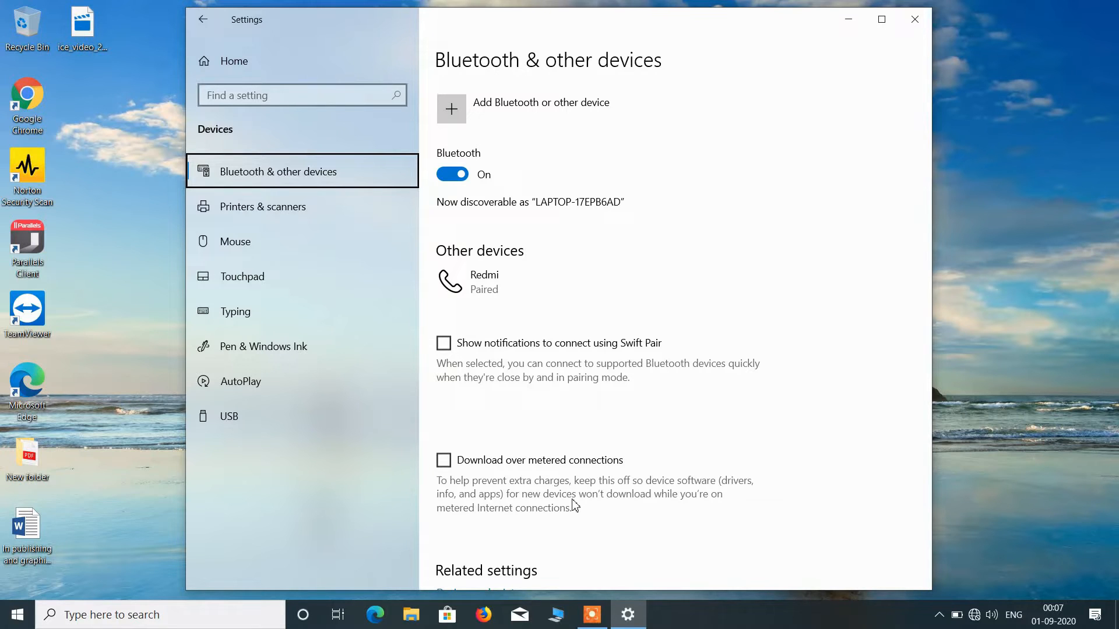
pyautogui.press('Down')
pyautogui.press('Down')
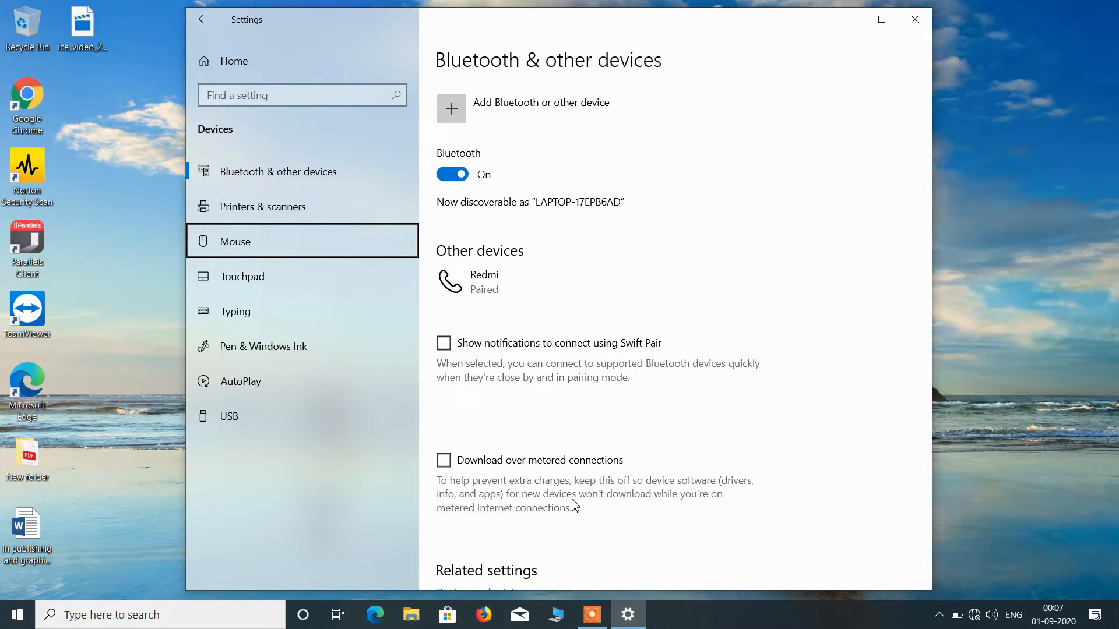
pyautogui.press('Return')
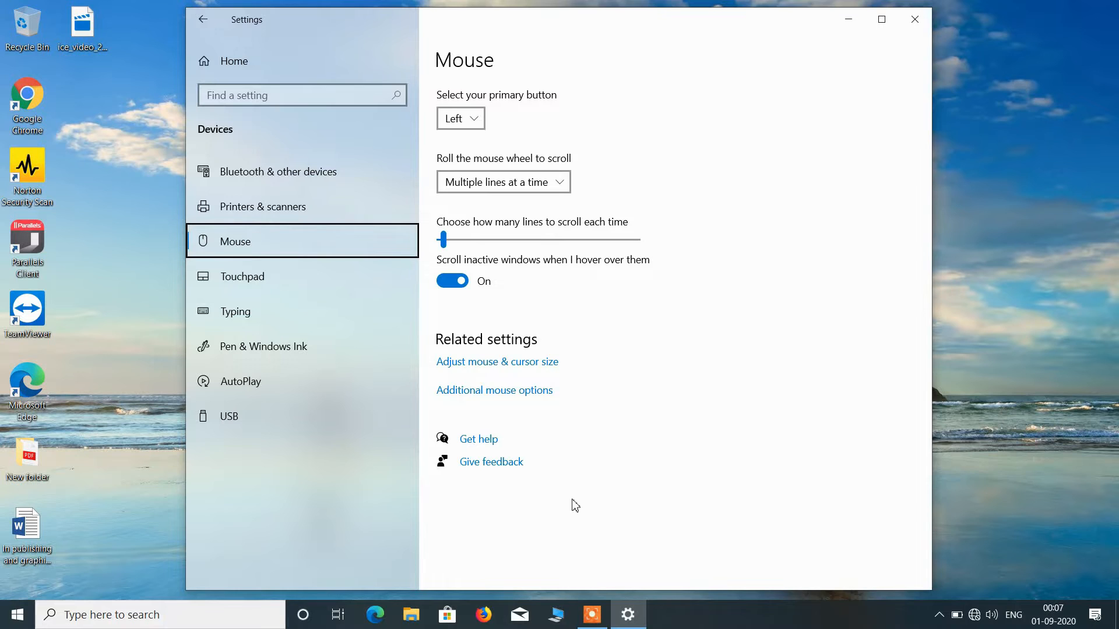
# - Open the additional mouse options from the related settings of the Mouse page
pyautogui.press('Tab')
pyautogui.press('Tab')
pyautogui.press('Tab')
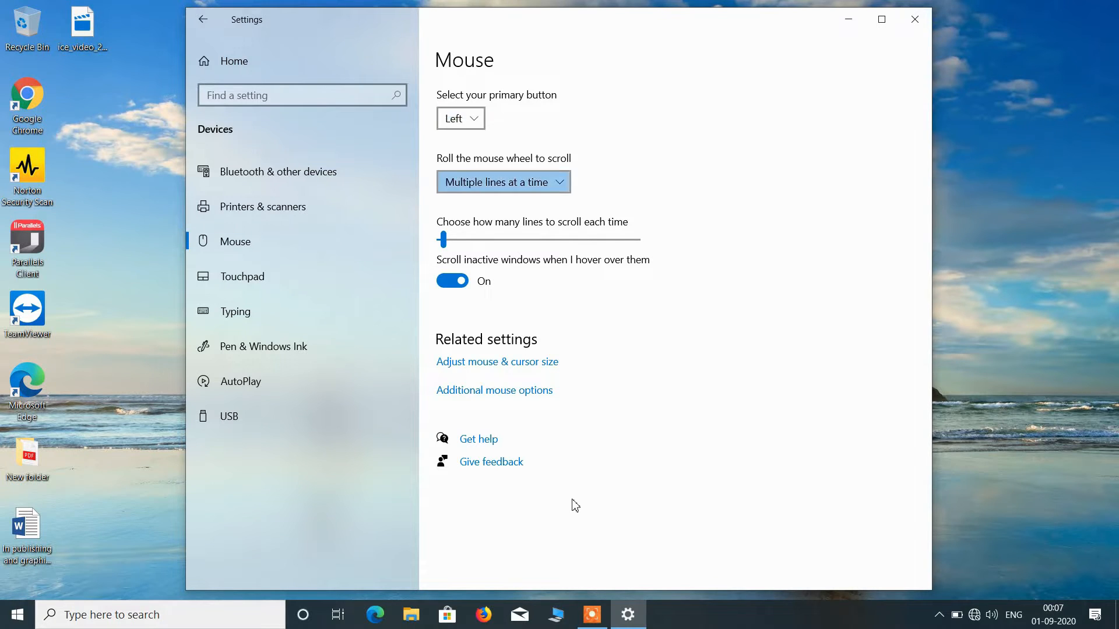
pyautogui.press('Tab')
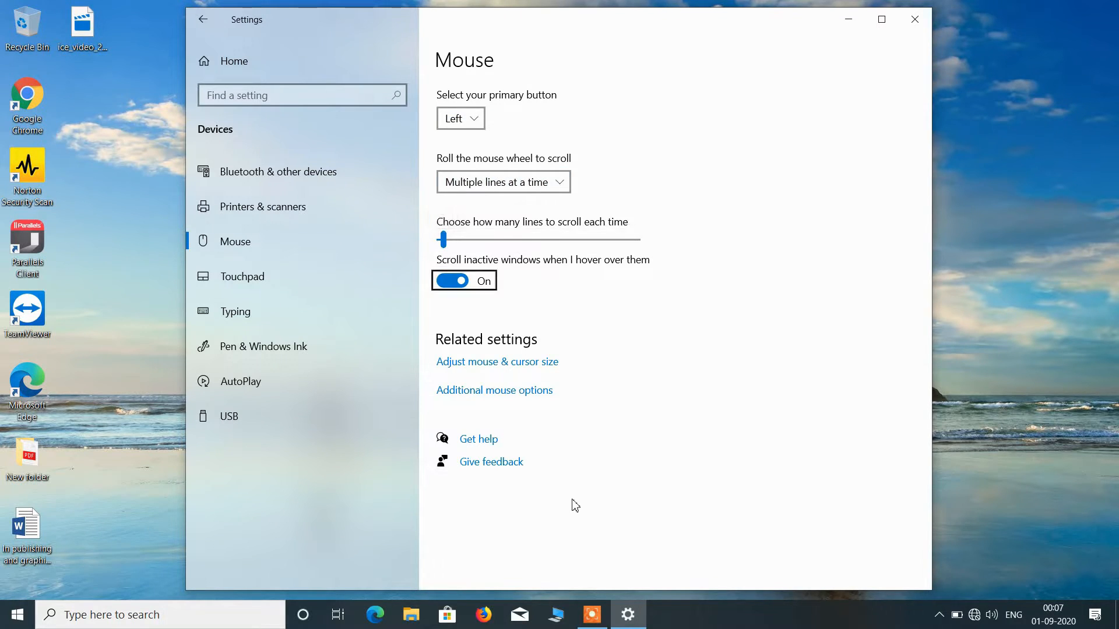
pyautogui.press('Tab')
pyautogui.press('Tab')
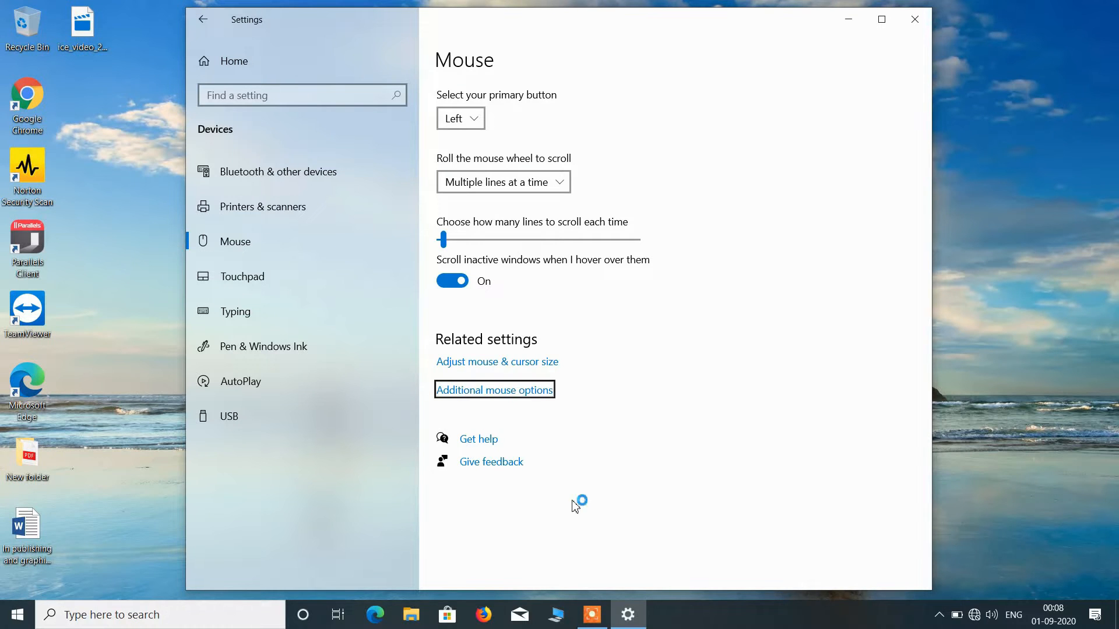
pyautogui.press('Return')
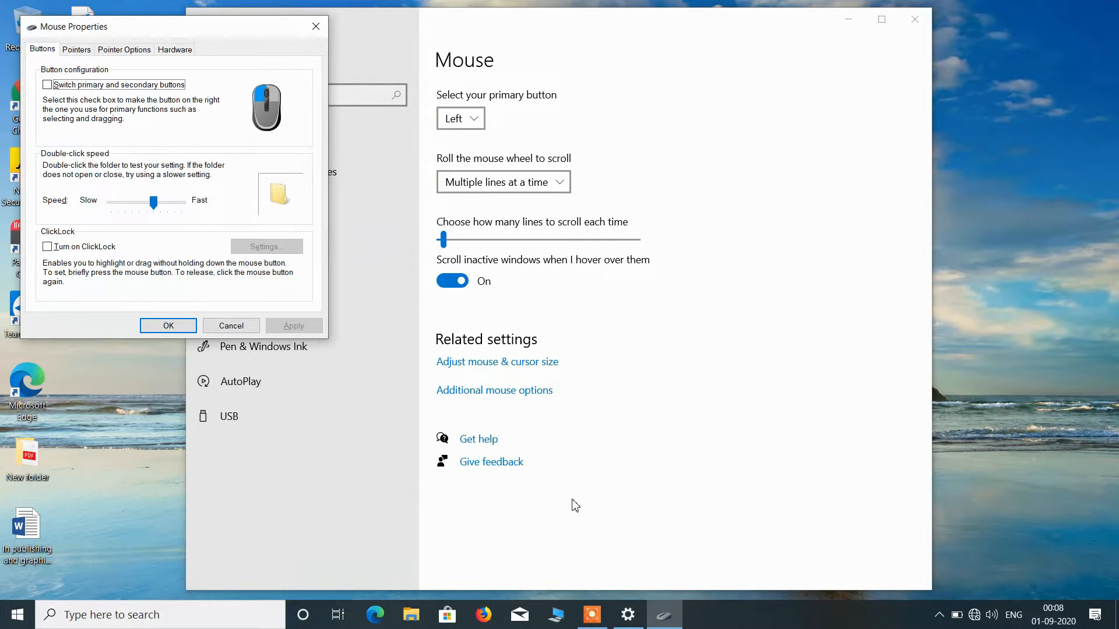
# - Bring up the Pointer Options settings in Mouse Properties
pyautogui.press('Tab')
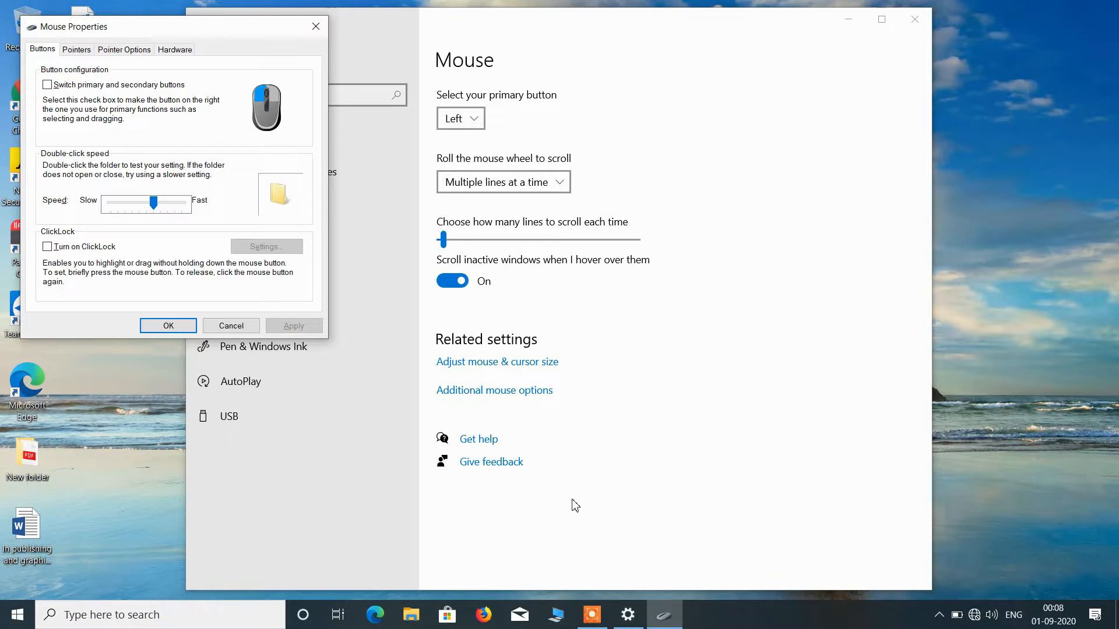
pyautogui.press('Tab')
pyautogui.press('Tab')
pyautogui.press('Tab')
pyautogui.press('Tab')
pyautogui.press('Right')
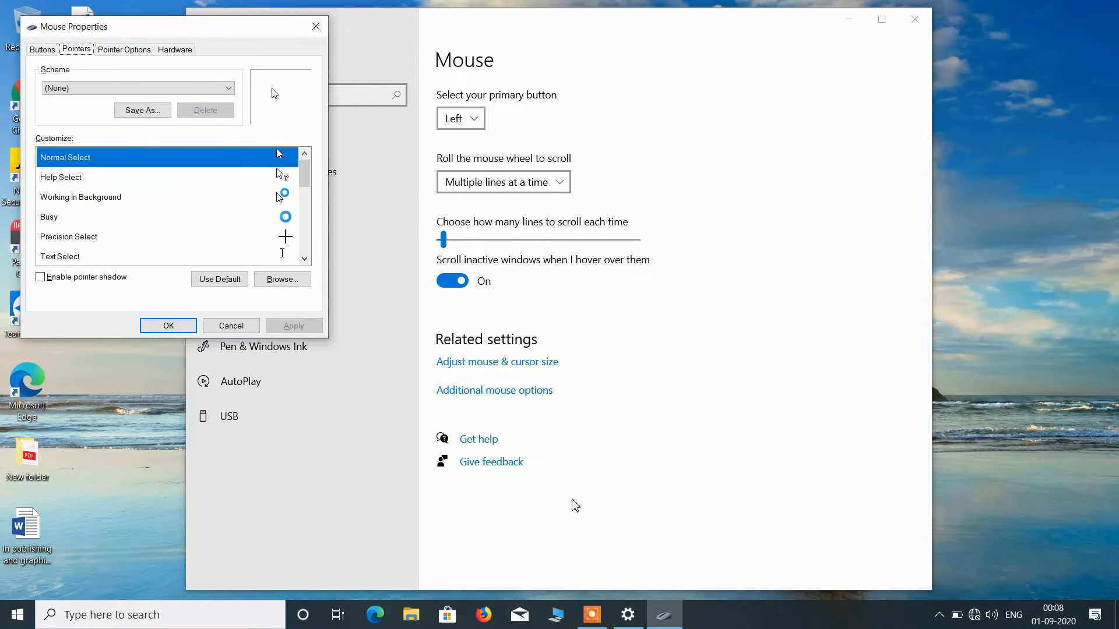
pyautogui.press('Right')
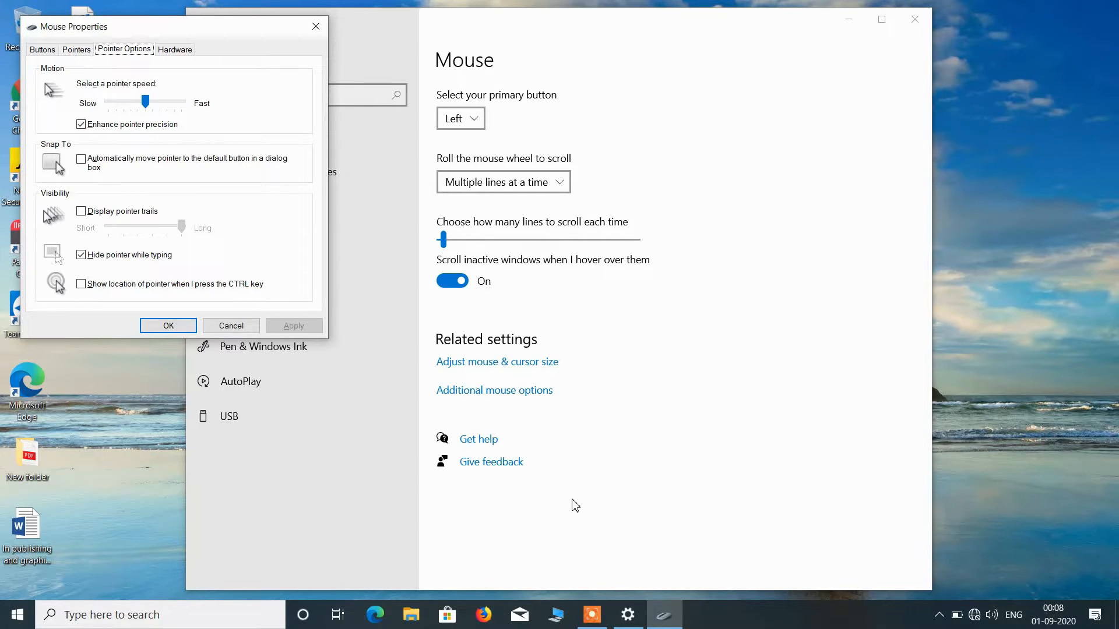
# - Disable "Hide pointer while typing", apply the change, and close both Mouse Properties and Settings
pyautogui.press('Tab')
pyautogui.press('Tab')
pyautogui.press('Tab')
pyautogui.press('Tab')
pyautogui.press('Tab')
pyautogui.press('space')
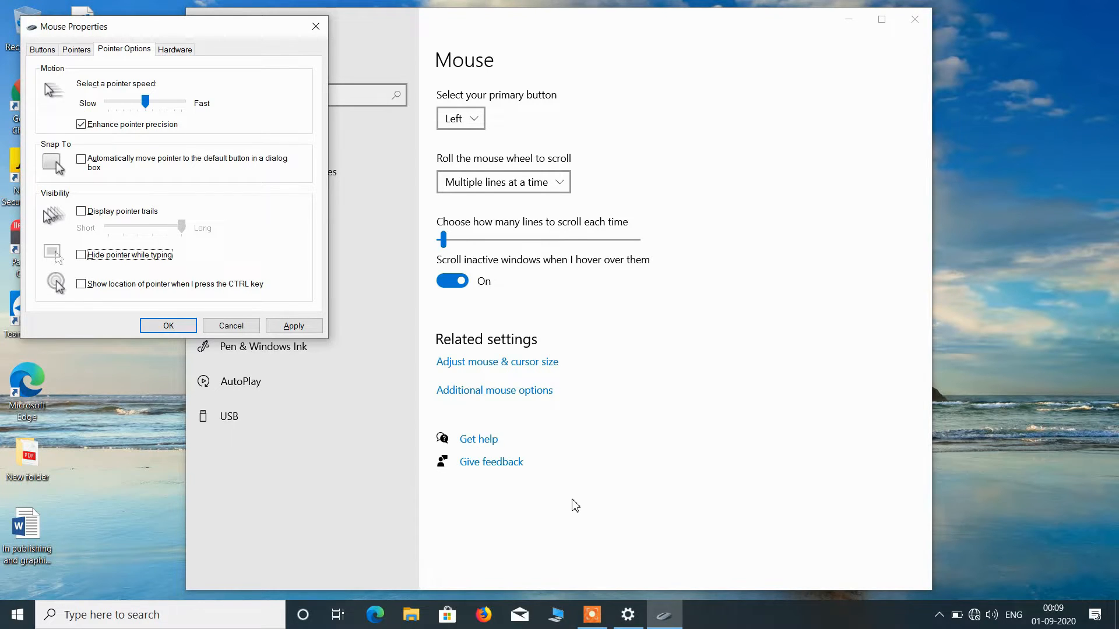
pyautogui.press('Tab')
pyautogui.press('Tab')
pyautogui.press('Tab')
pyautogui.press('Tab')
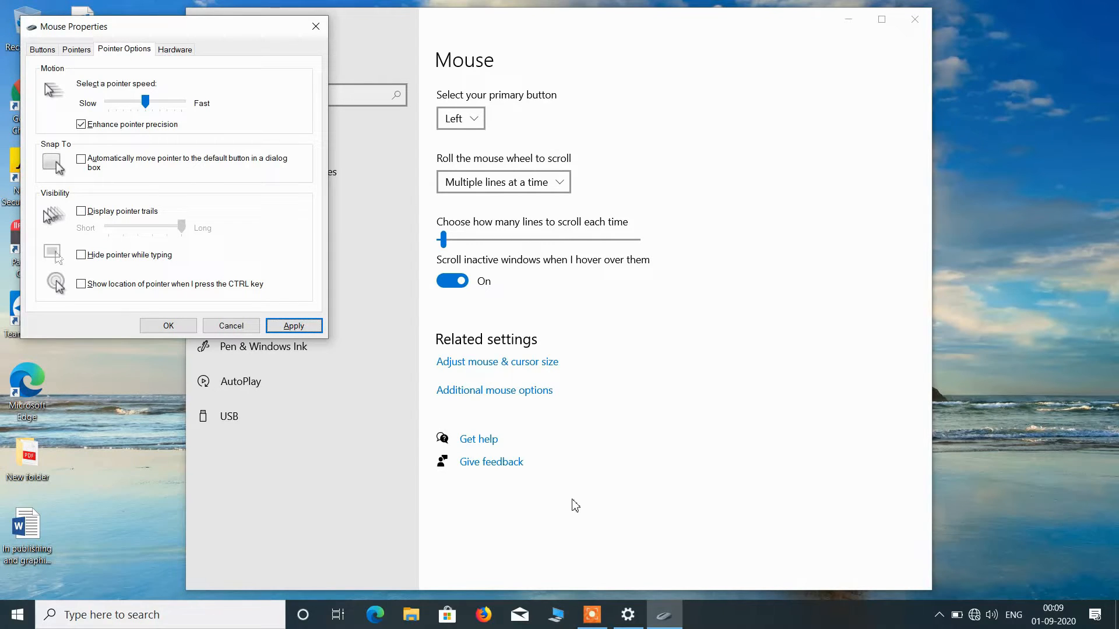
pyautogui.press('Return')
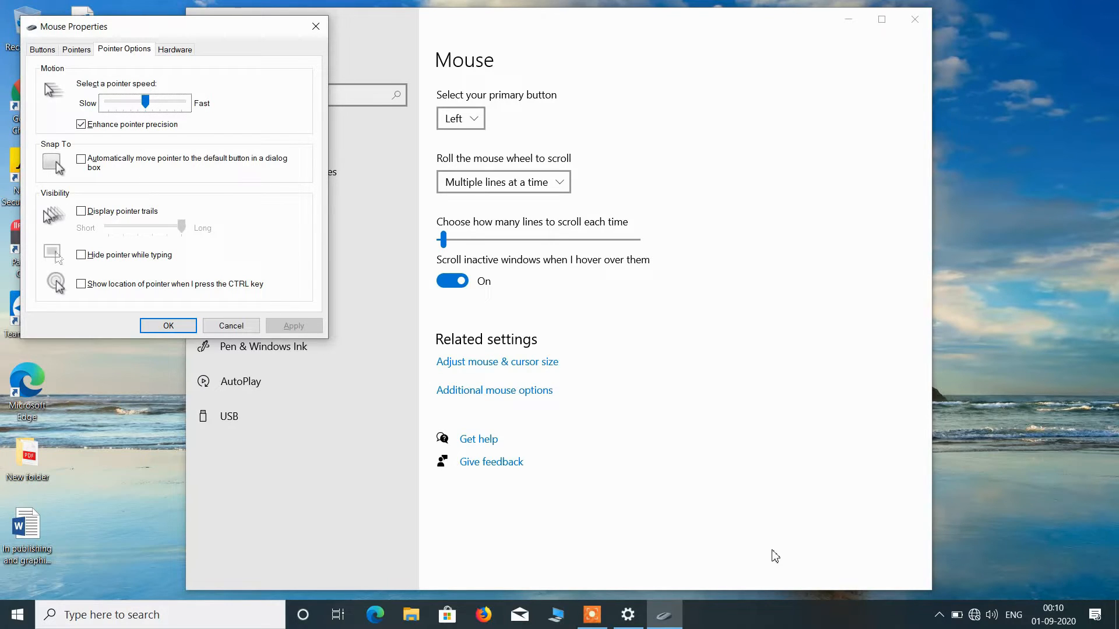
pyautogui.hotkey('alt', 'F4')
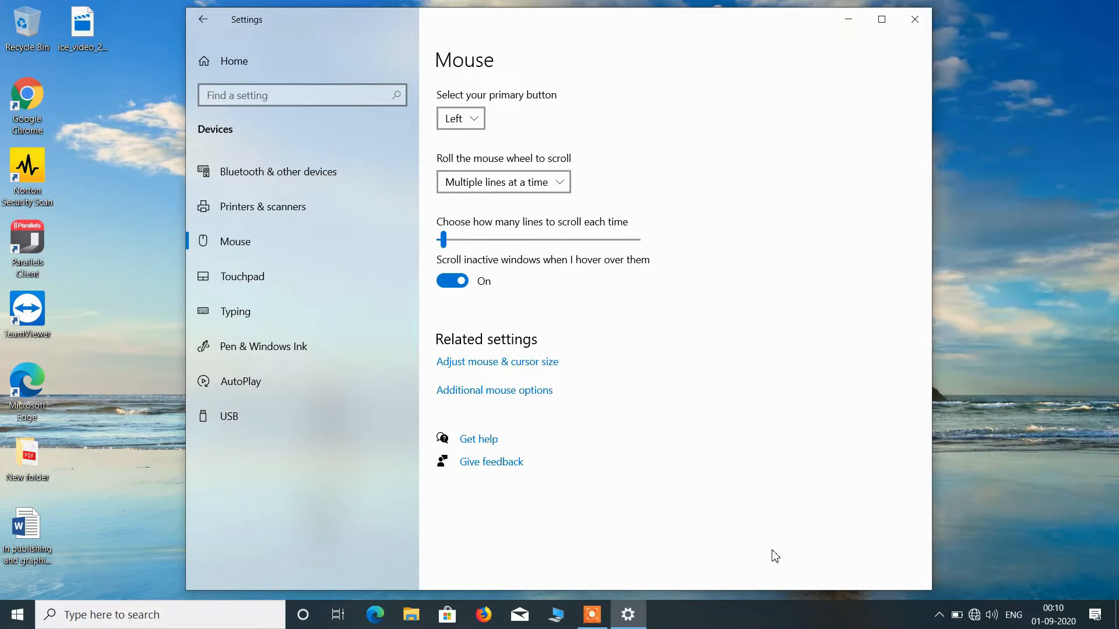
pyautogui.hotkey('alt', 'F4')
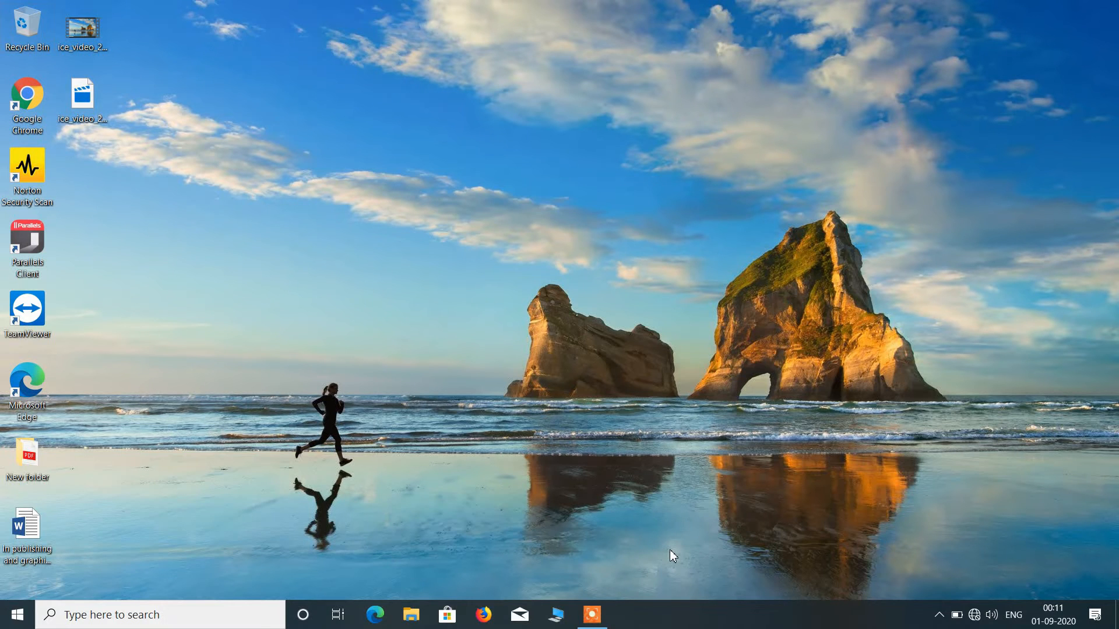
# - Search Windows for "control panel" and open the Control Panel app
pyautogui.press('super')
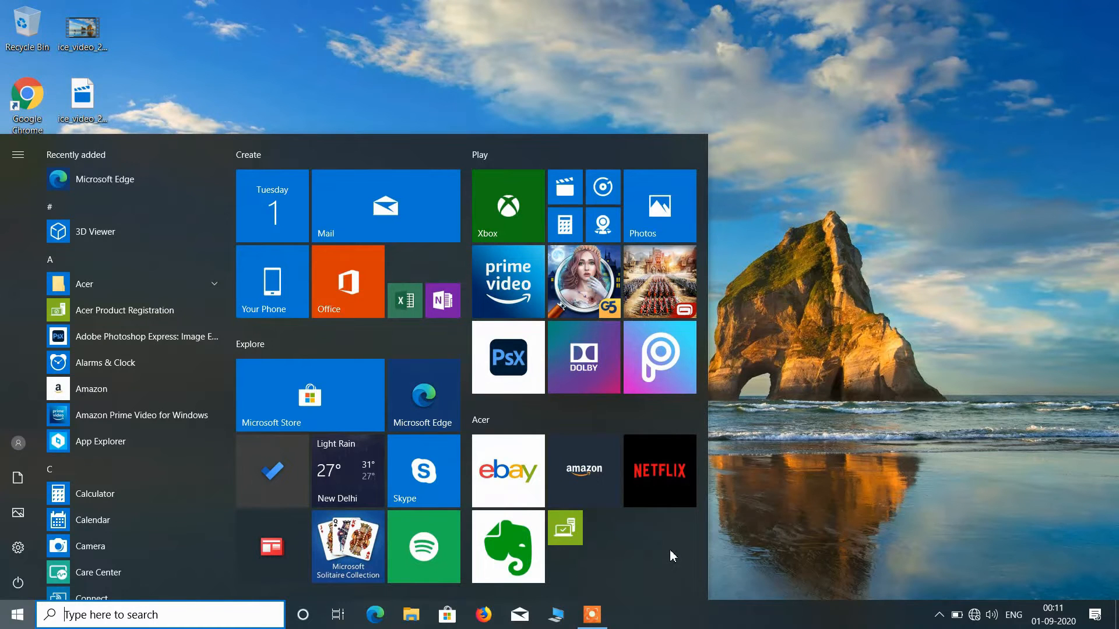
pyautogui.write('co')
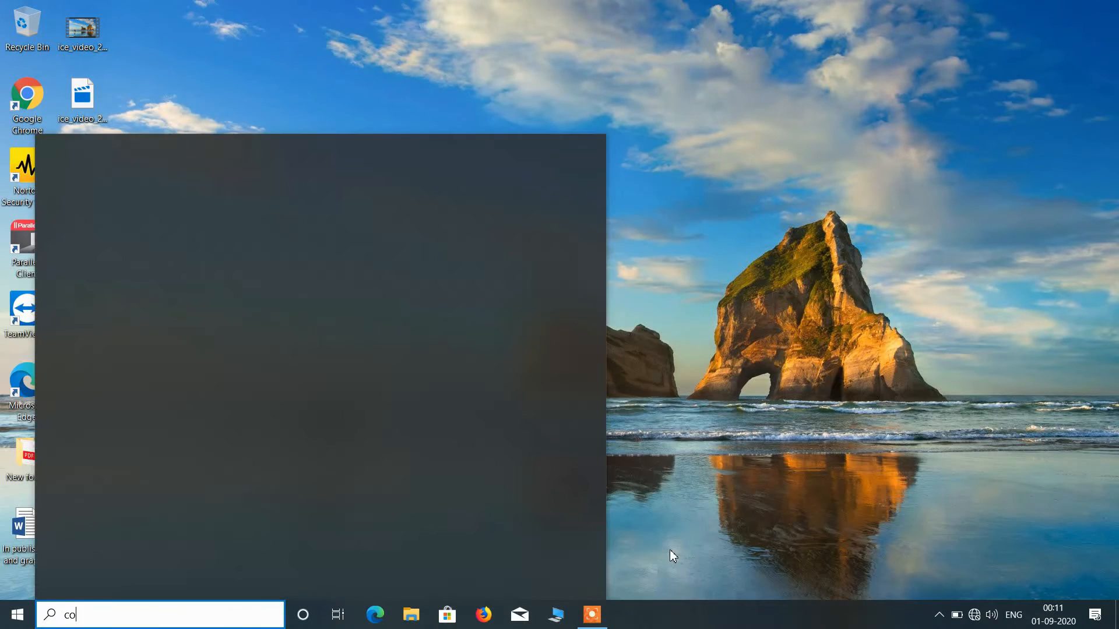
pyautogui.write('ntrol panel')
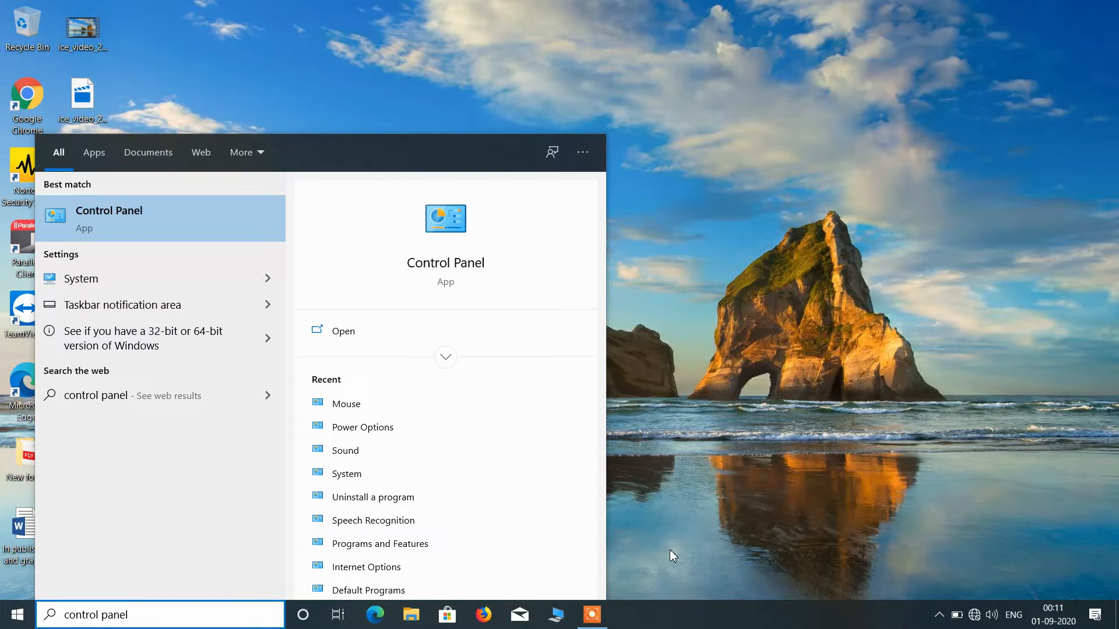
pyautogui.press('Down')
pyautogui.press('Up')
pyautogui.press('Return')
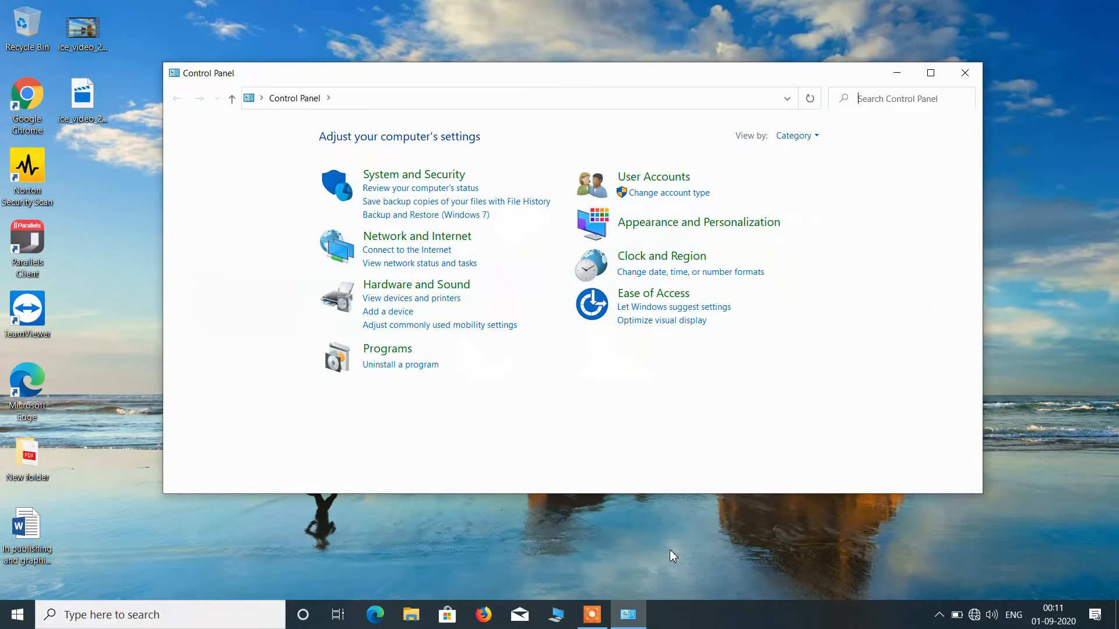
# - Open the Hardware and Sound category in Control Panel
pyautogui.press('Tab')
pyautogui.press('Tab')
pyautogui.press('Tab')
pyautogui.press('Tab')
pyautogui.press('Tab')
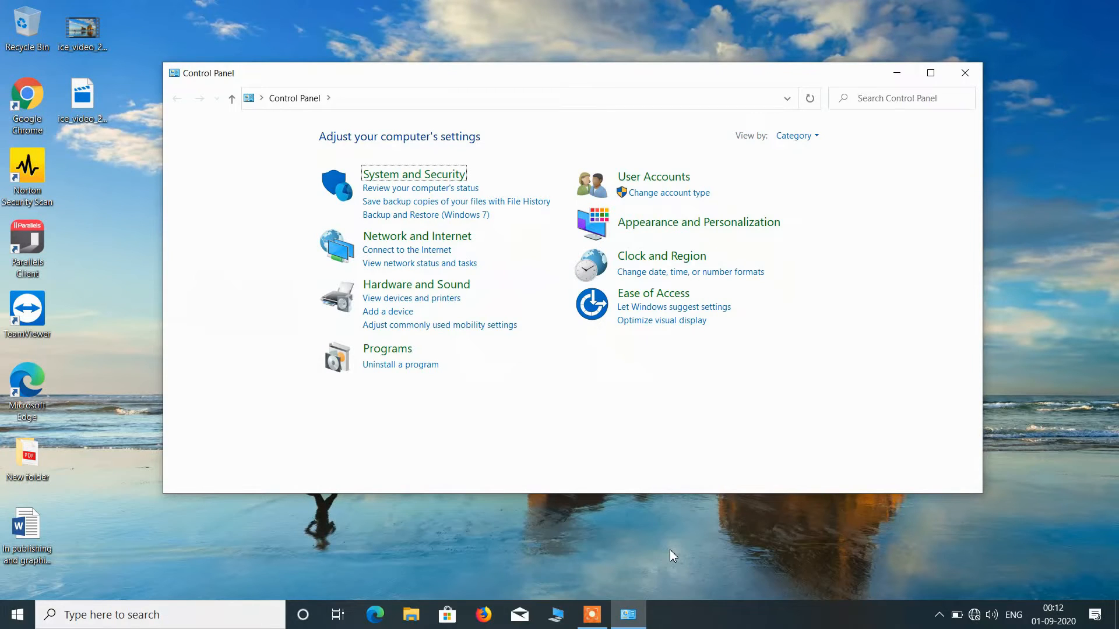
pyautogui.press('Tab')
pyautogui.press('Tab')
pyautogui.press('Tab')
pyautogui.press('Tab')
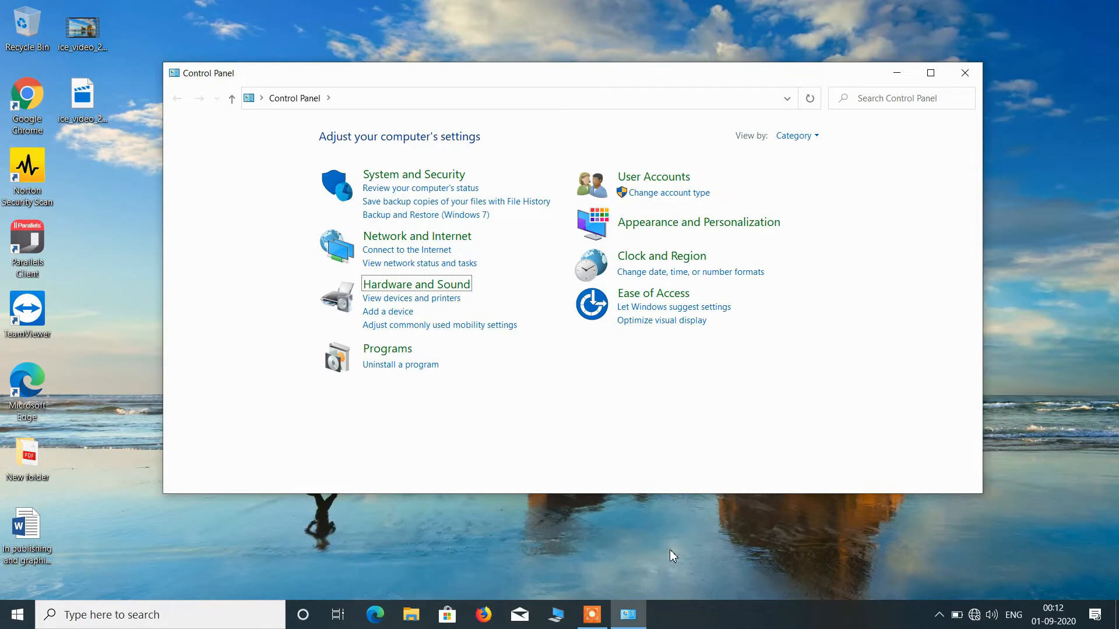
pyautogui.press('Return')
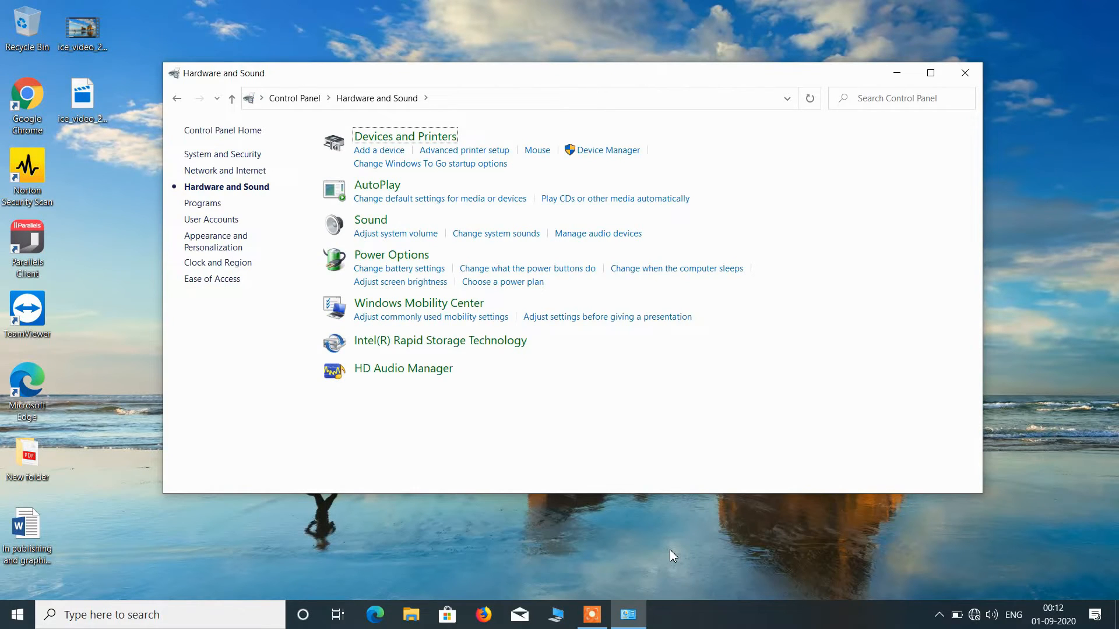
# - Go to Power Options and open the settings for what the power buttons do
pyautogui.press('Tab')
pyautogui.press('Tab')
pyautogui.press('Tab')
pyautogui.press('Tab')
pyautogui.press('Tab')
pyautogui.press('Tab')
pyautogui.press('Tab')
pyautogui.press('Tab')
pyautogui.press('Tab')
pyautogui.press('Tab')
pyautogui.press('Tab')
pyautogui.press('Tab')
pyautogui.press('Tab')
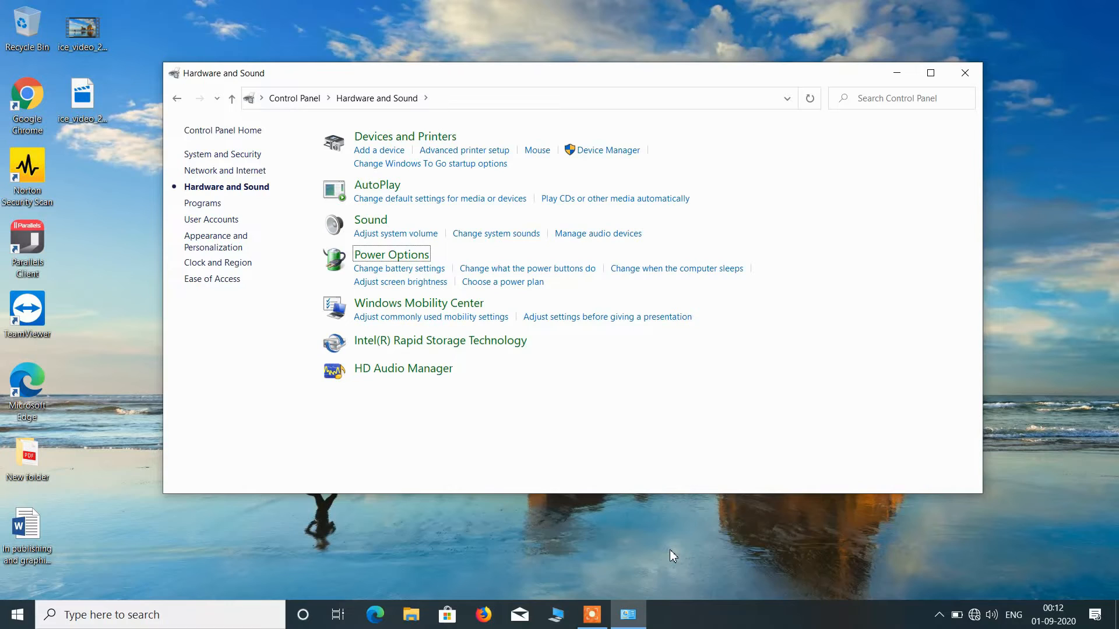
pyautogui.press('Return')
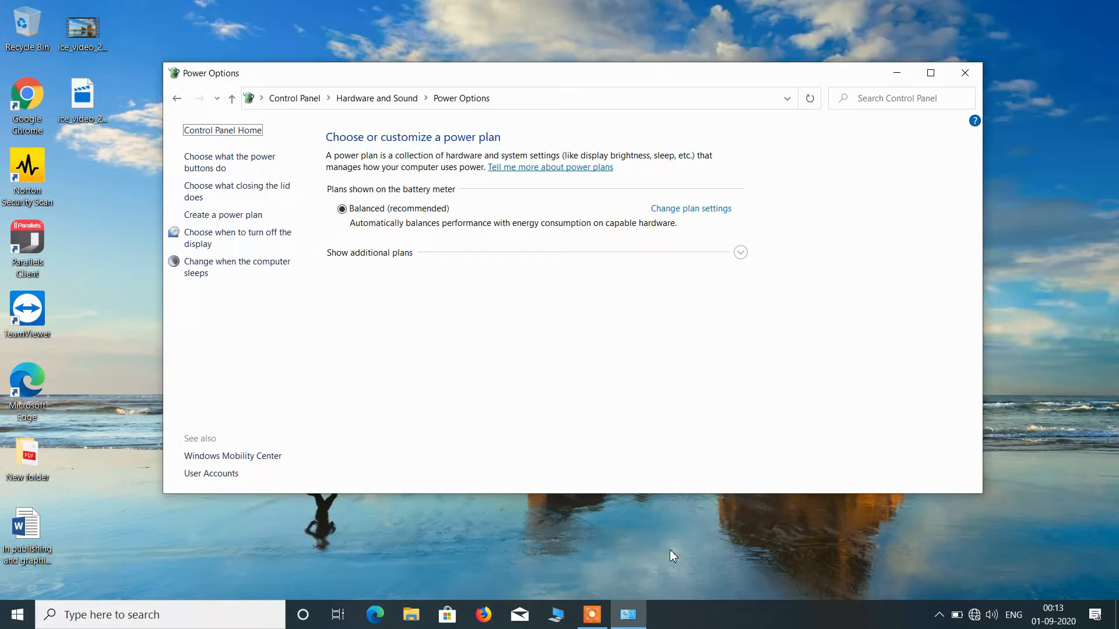
pyautogui.press('Tab')
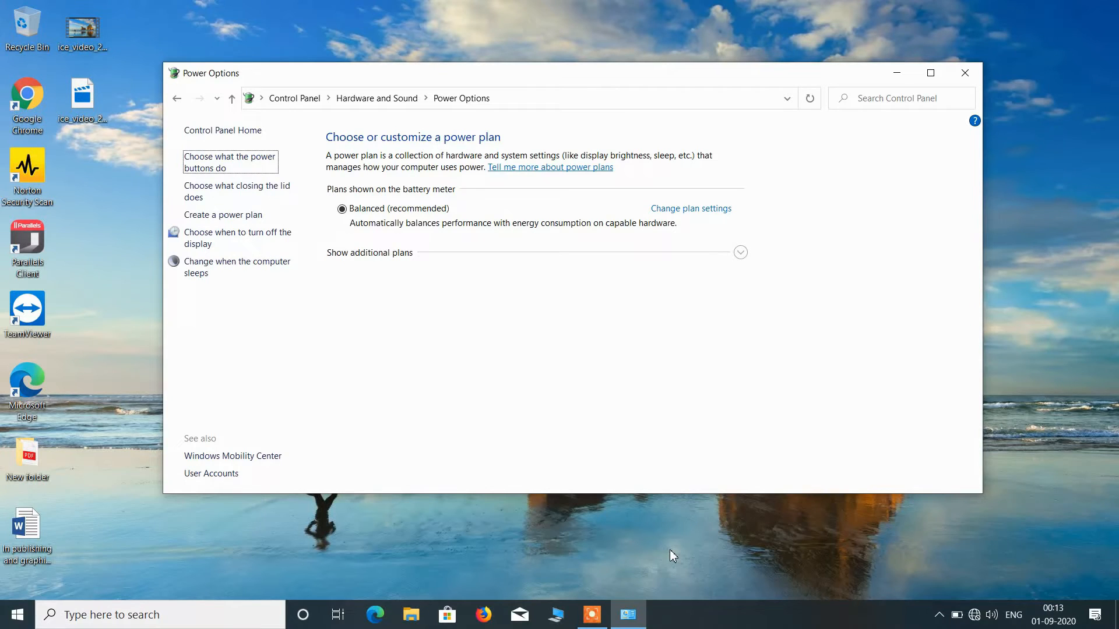
pyautogui.press('Return')
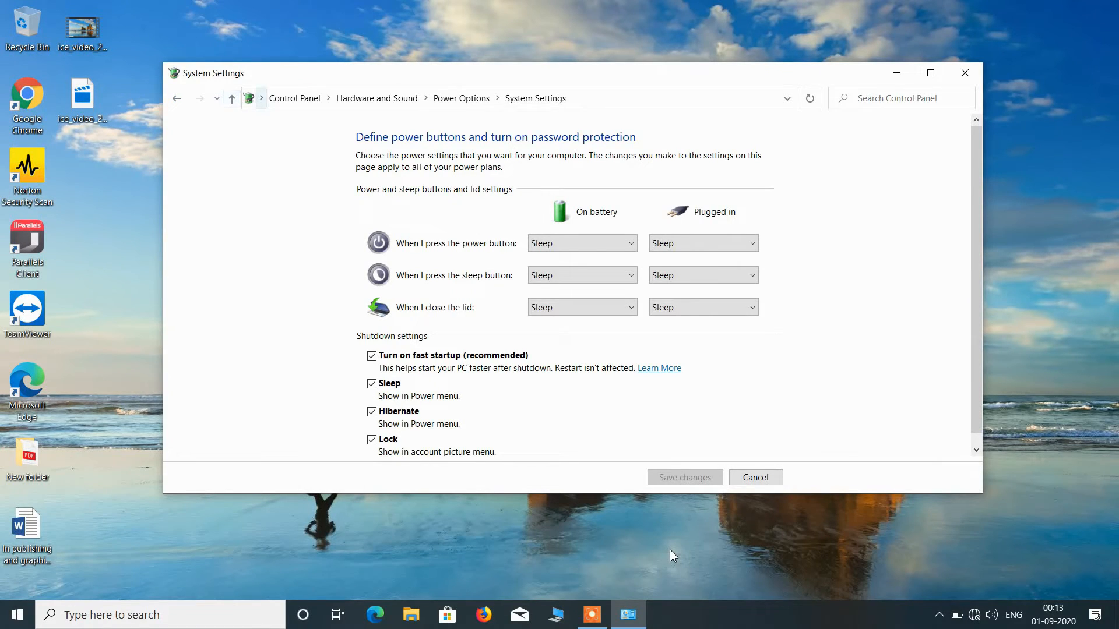
# - Turn off the "Turn on fast startup (recommended)" option in the shutdown settings
pyautogui.press('Tab')
pyautogui.press('Tab')
pyautogui.press('Tab')
pyautogui.press('Tab')
pyautogui.press('Tab')
pyautogui.press('Tab')
pyautogui.press('Tab')
pyautogui.press('Tab')
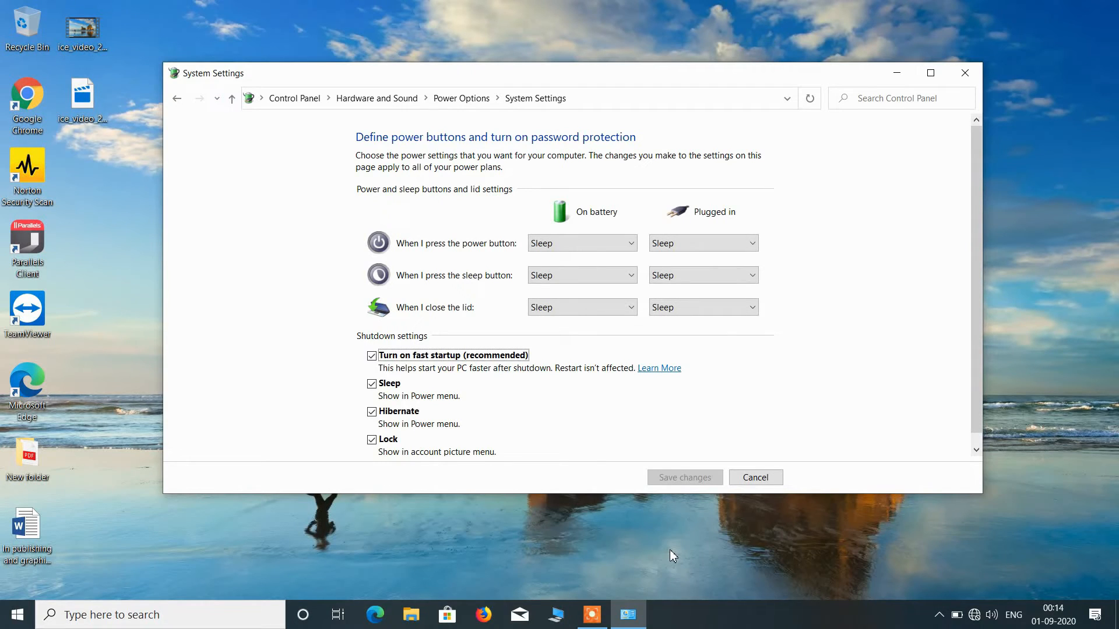
pyautogui.press('space')
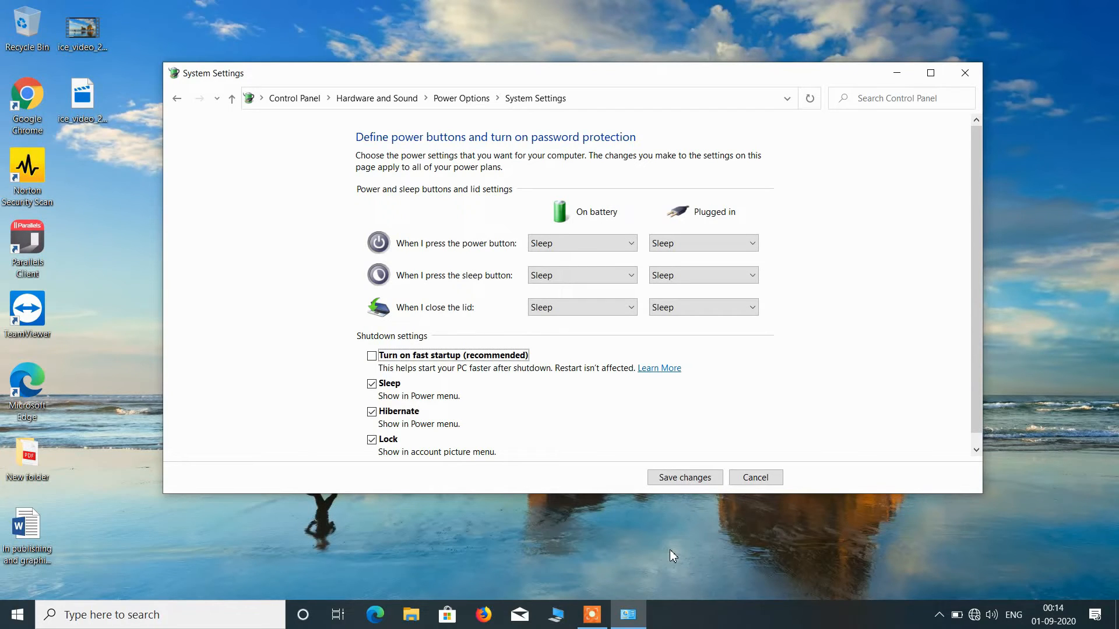
# - Save the changed shutdown settings and close the Power Options window
pyautogui.press('Tab')
pyautogui.press('Tab')
pyautogui.press('Tab')
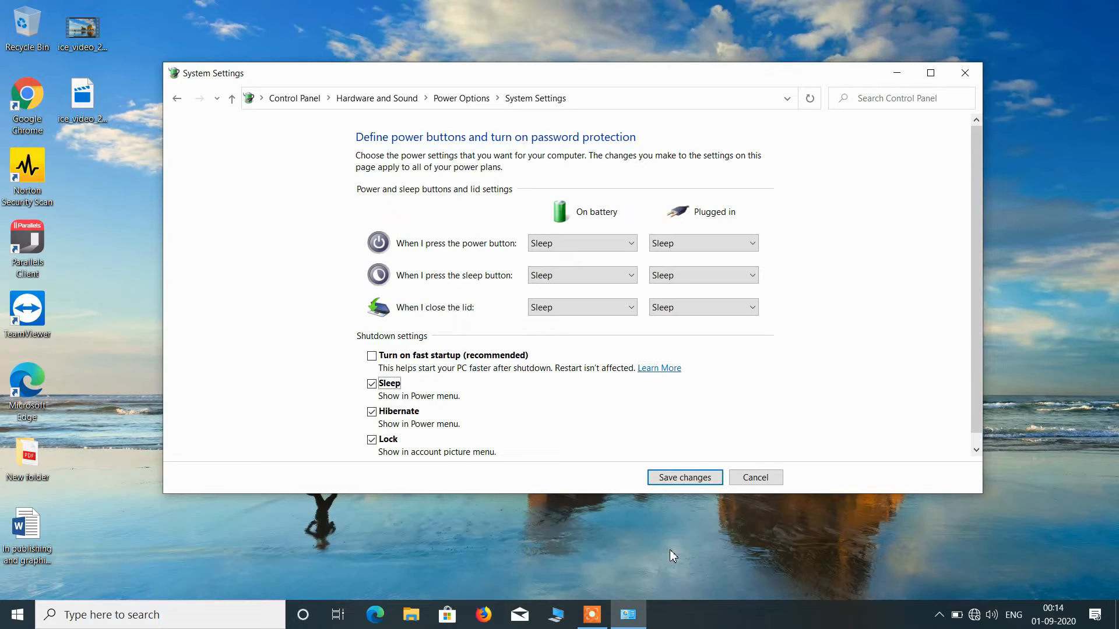
pyautogui.press('Tab')
pyautogui.press('Tab')
pyautogui.press('Tab')
pyautogui.press('Tab')
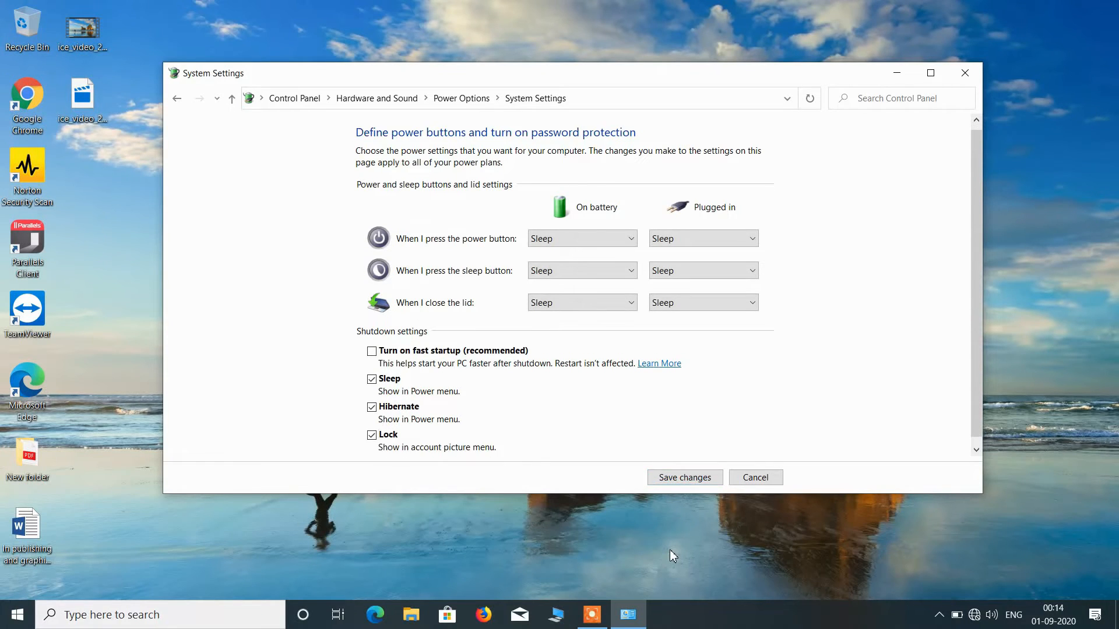
pyautogui.press('Tab')
pyautogui.press('Return')
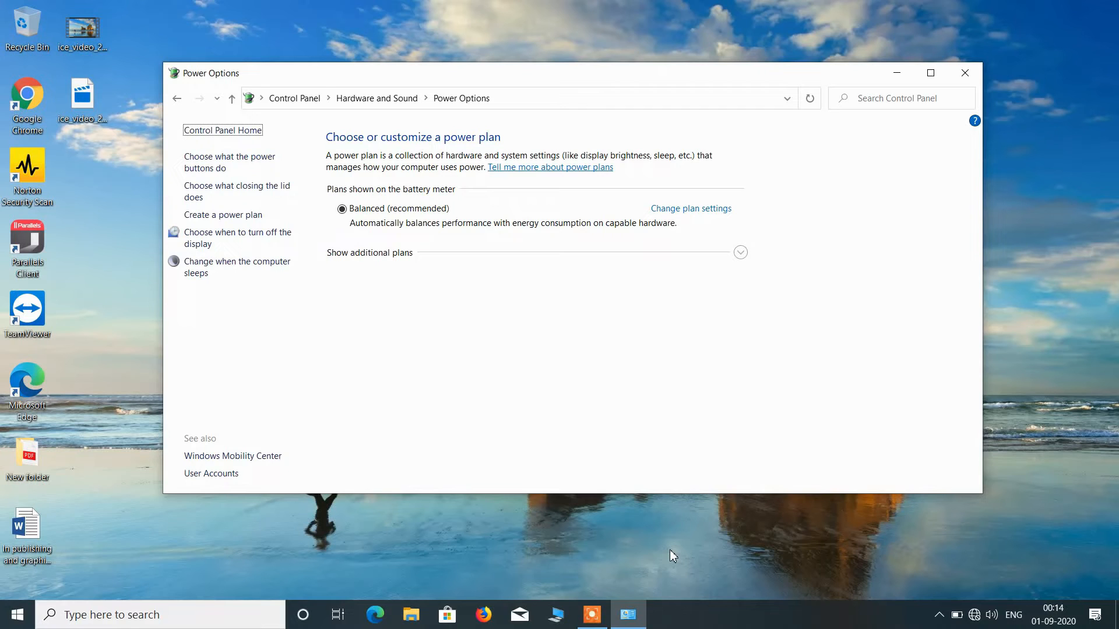
pyautogui.hotkey('alt', 'F4')
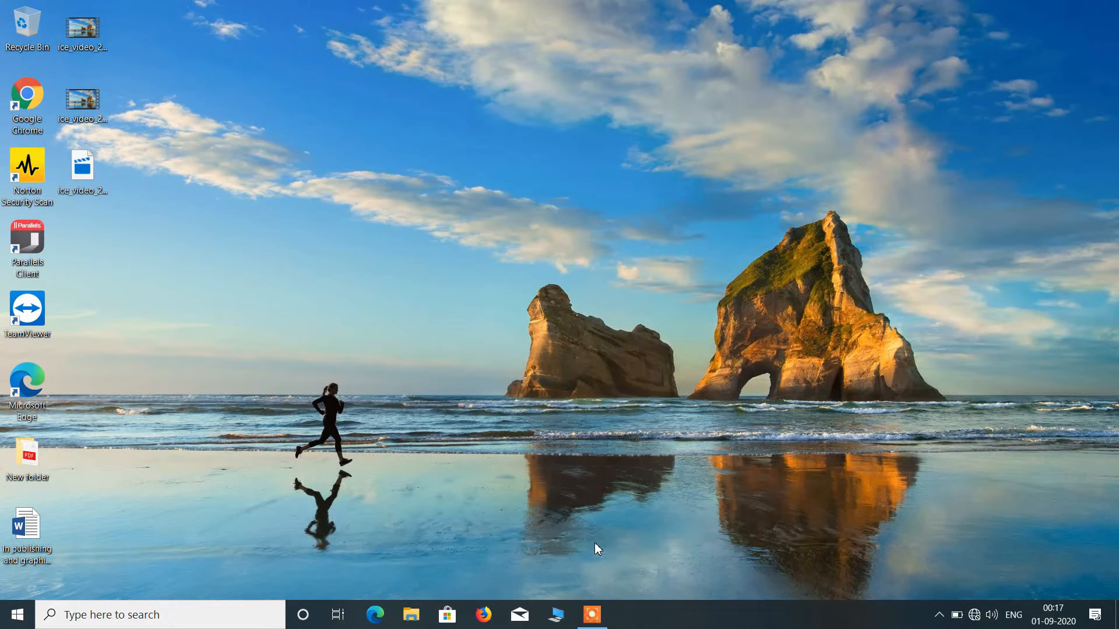
# - Open Device Manager
pyautogui.press('super+x')
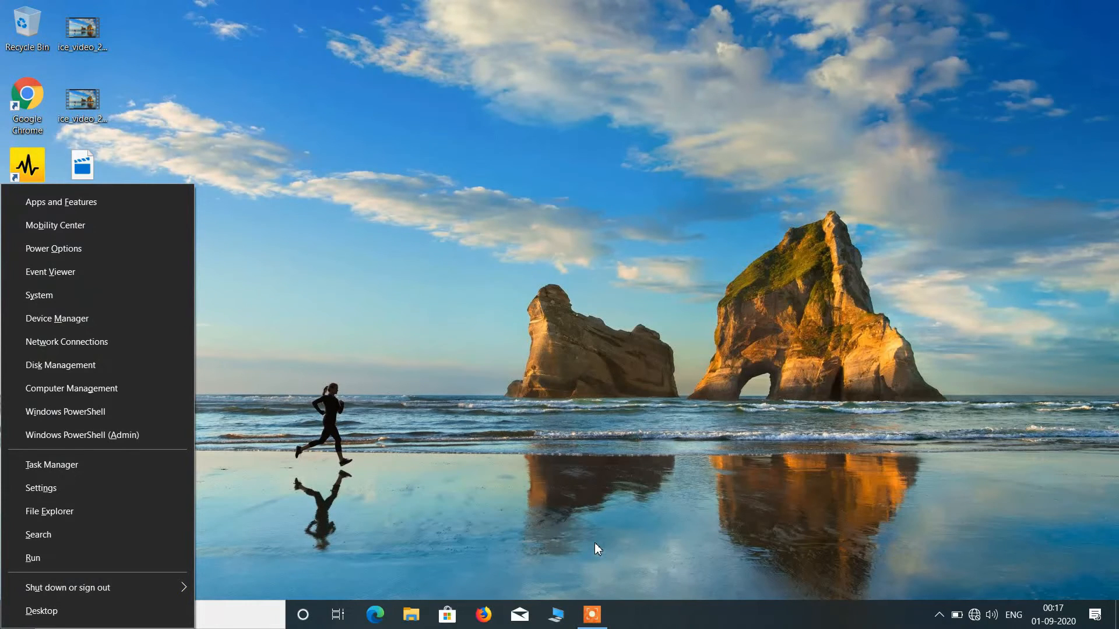
pyautogui.press('Down')
pyautogui.press('Down')
pyautogui.press('Down')
pyautogui.press('Down')
pyautogui.press('Down')
pyautogui.press('Down')
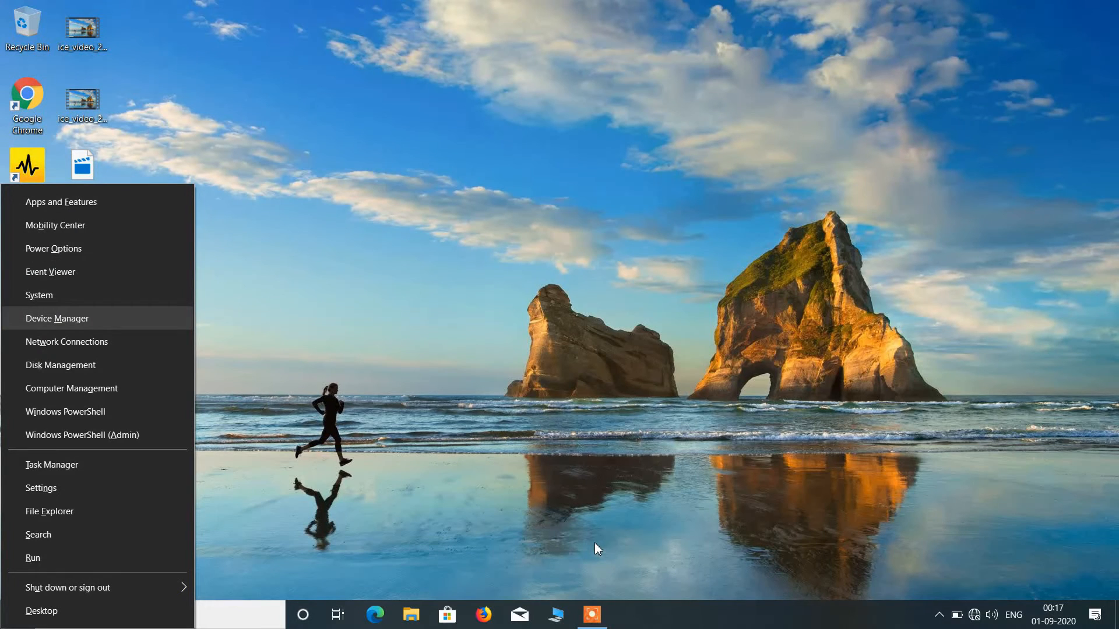
pyautogui.press('Return')
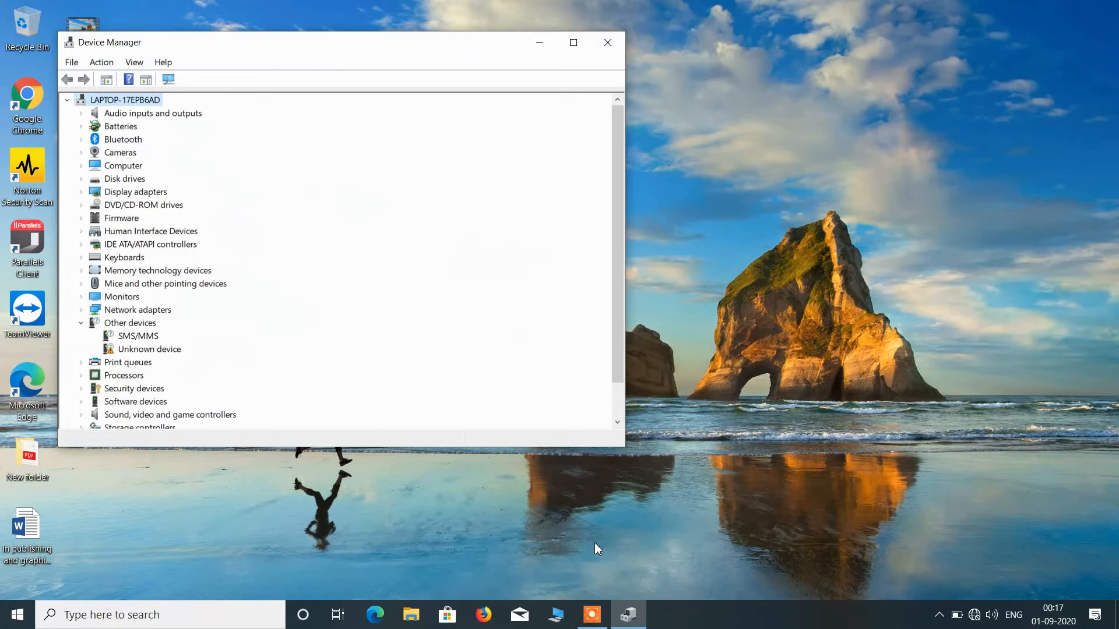
# - Expand "Mice and other pointing devices" and open the properties of the HID-compliant mouse
pyautogui.press('Down')
pyautogui.press('Down')
pyautogui.press('Down')
pyautogui.press('Down')
pyautogui.press('Down')
pyautogui.press('Down')
pyautogui.press('Down')
pyautogui.press('Down')
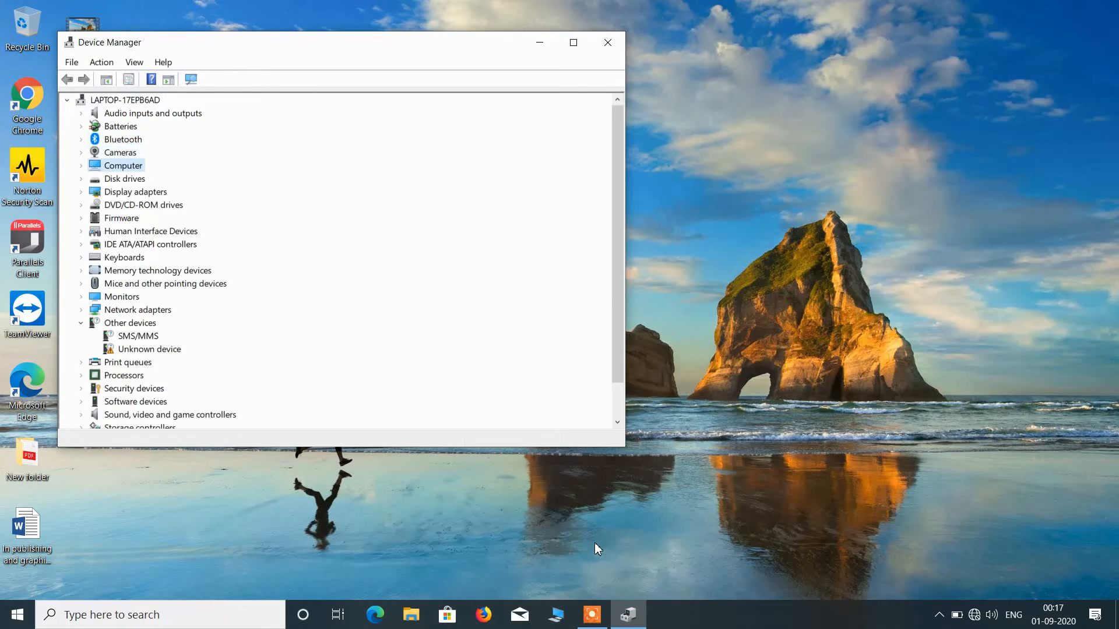
pyautogui.press('Down')
pyautogui.press('Down')
pyautogui.press('Down')
pyautogui.press('Down')
pyautogui.press('Down')
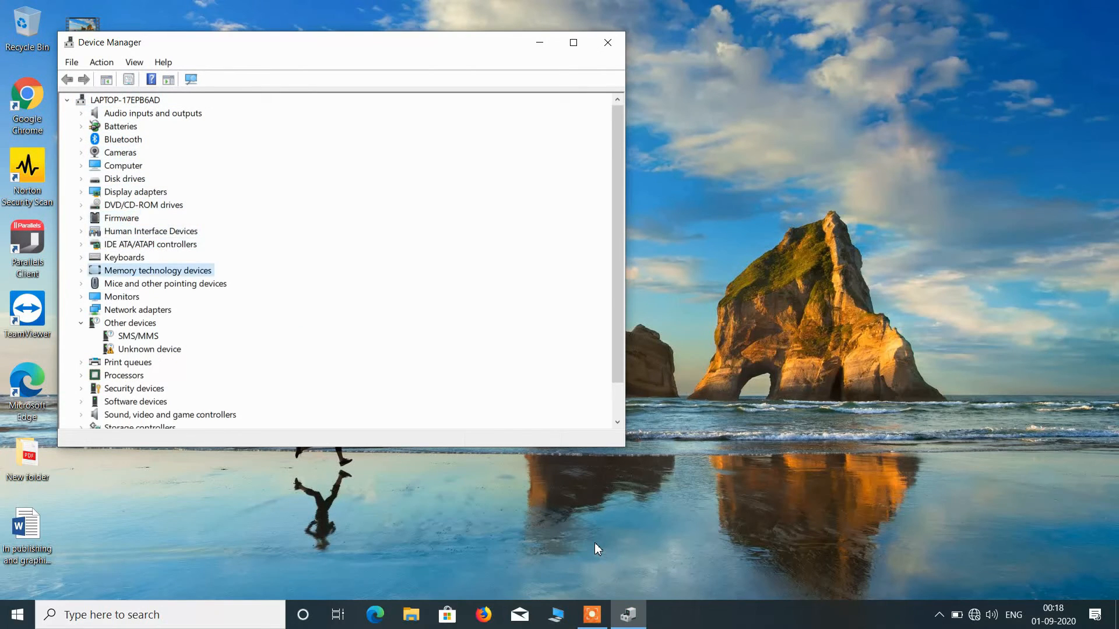
pyautogui.press('Down')
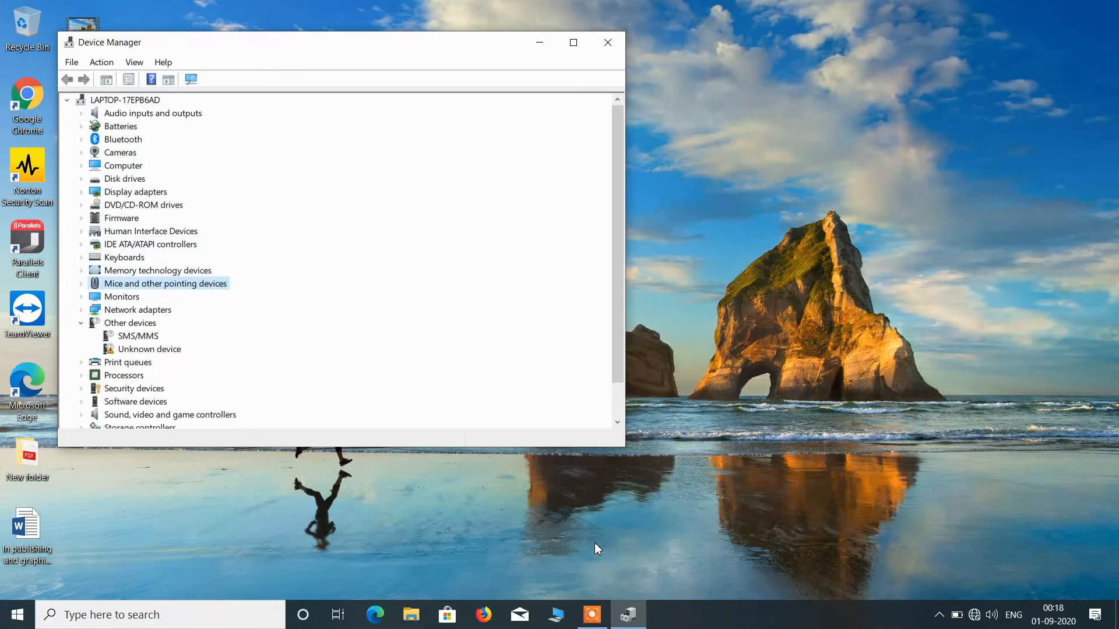
pyautogui.press('Right')
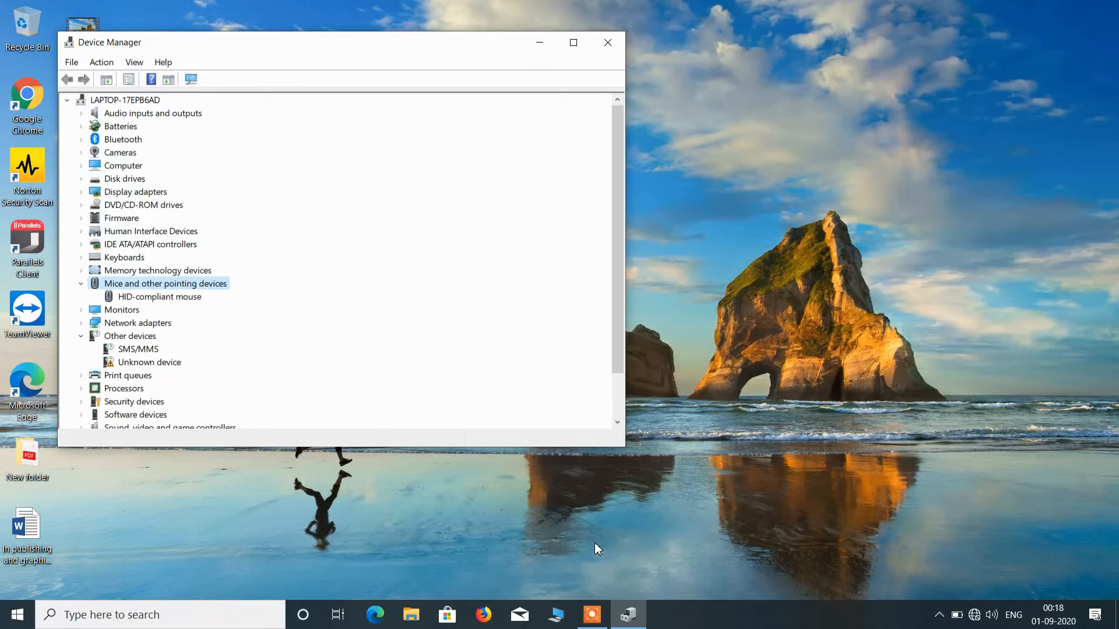
pyautogui.press('Down')
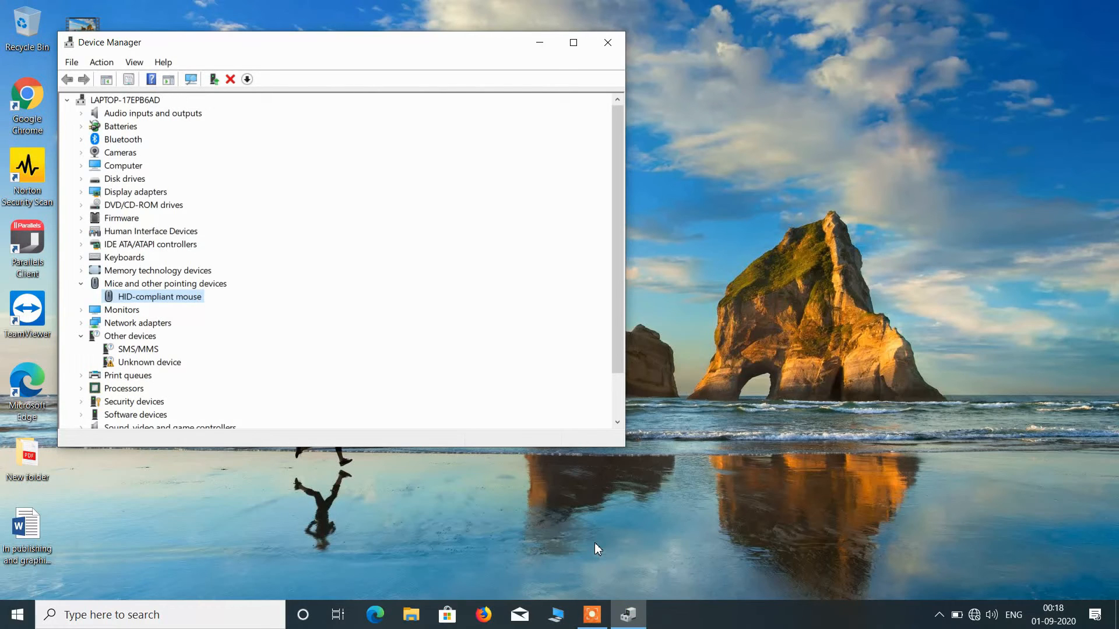
pyautogui.press('Return')
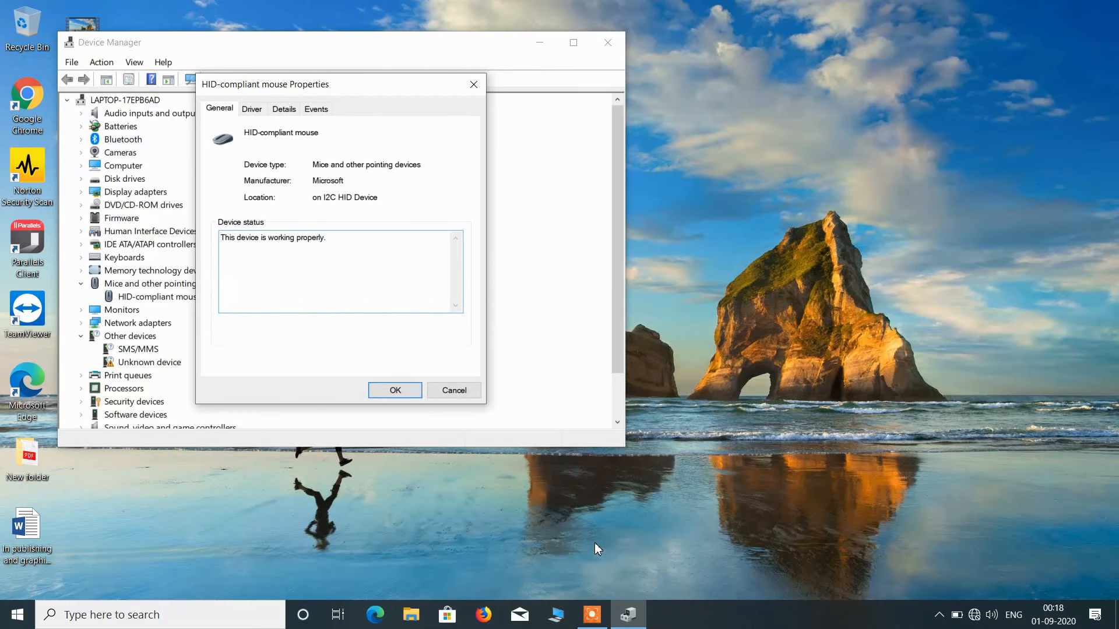
# - Uninstall the HID-compliant mouse device through its driver properties, confirm the removal, and close Device Manager
pyautogui.press('Tab')
pyautogui.press('Tab')
pyautogui.press('Tab')
pyautogui.press('Right')
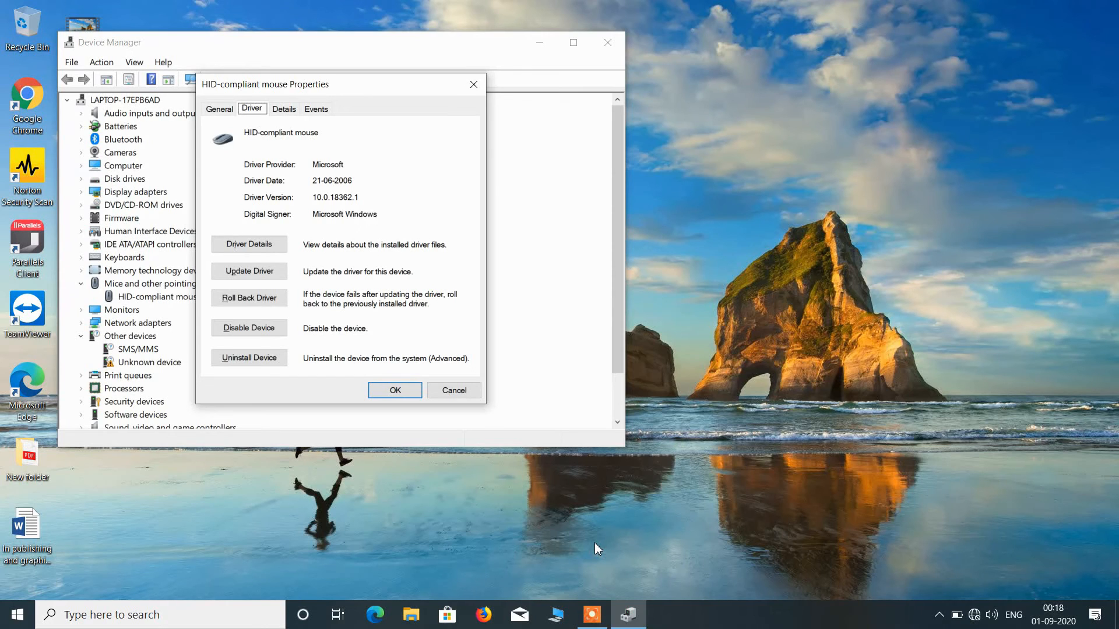
pyautogui.press('Tab')
pyautogui.press('Tab')
pyautogui.press('Tab')
pyautogui.press('Tab')
pyautogui.press('Tab')
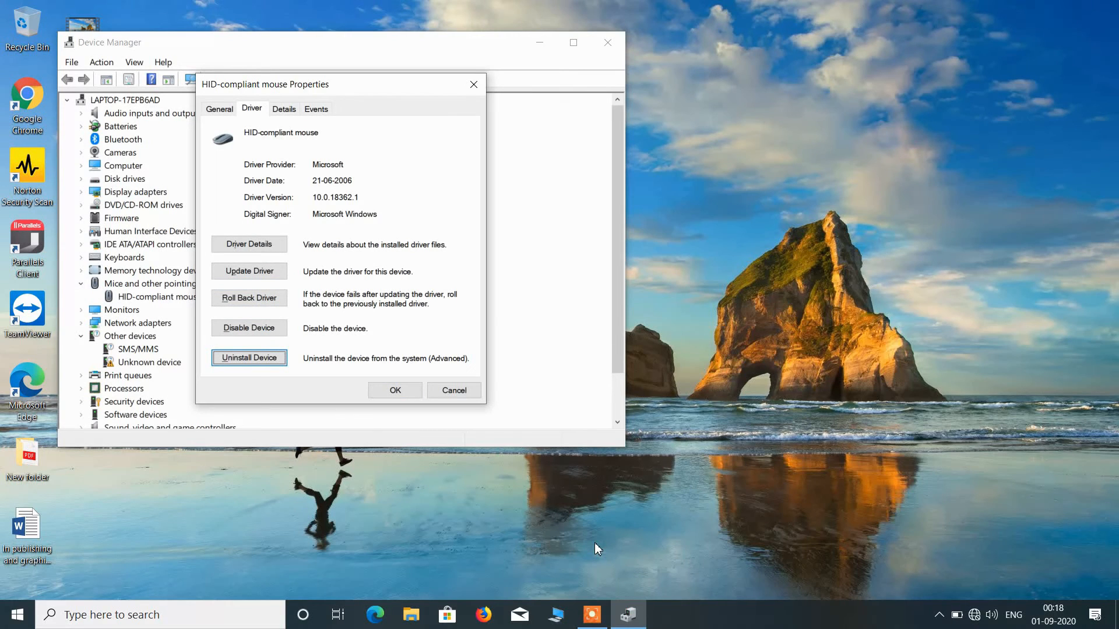
pyautogui.press('Return')
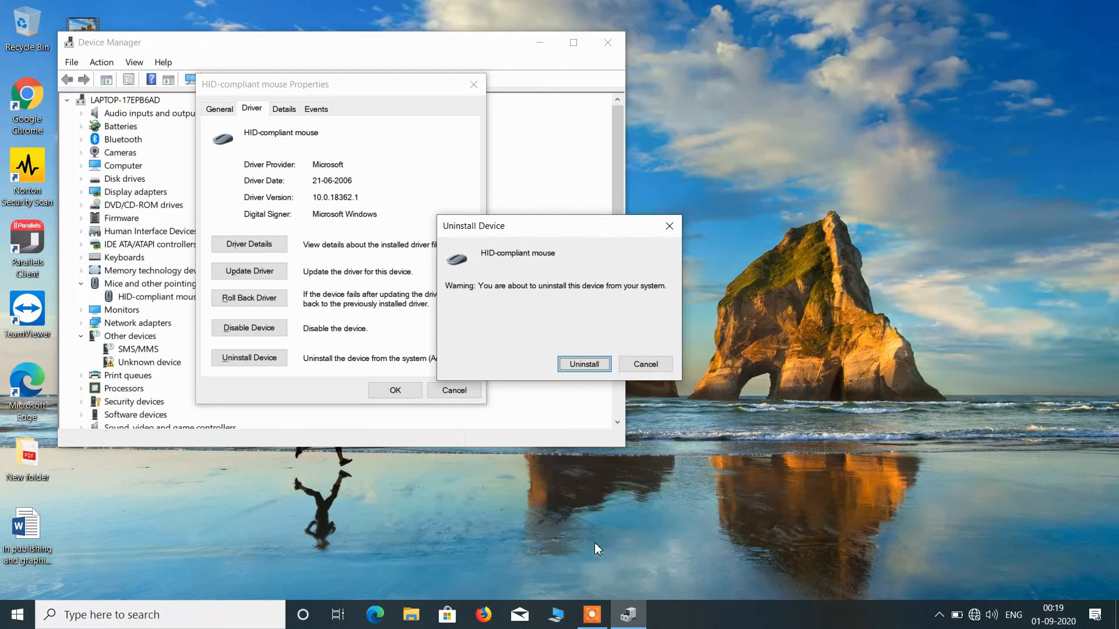
pyautogui.press('Return')
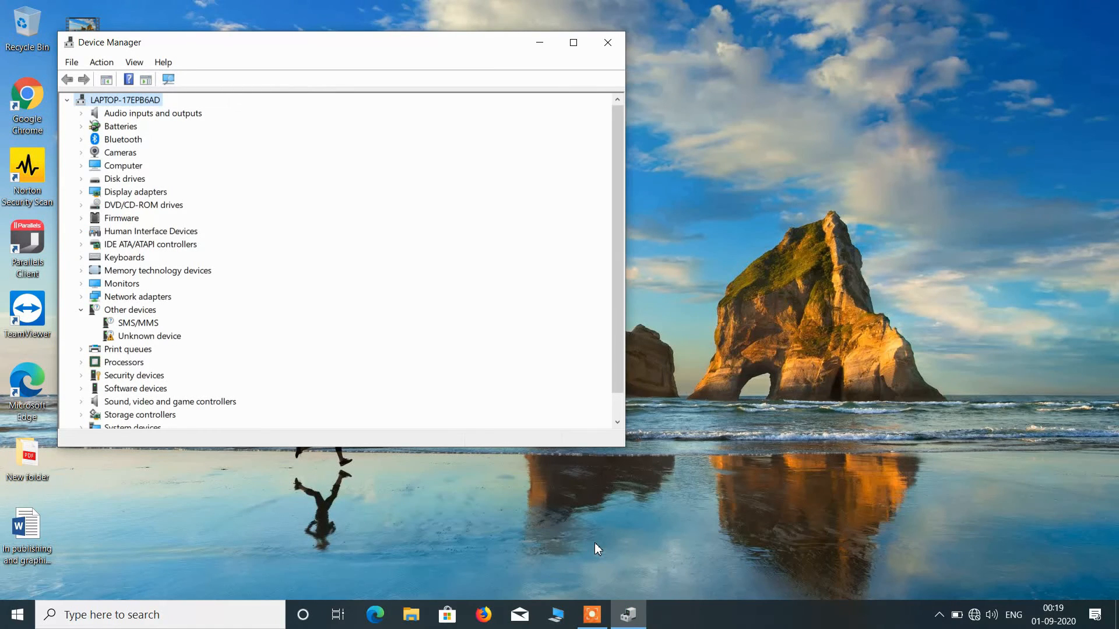
pyautogui.hotkey('alt', 'F4')
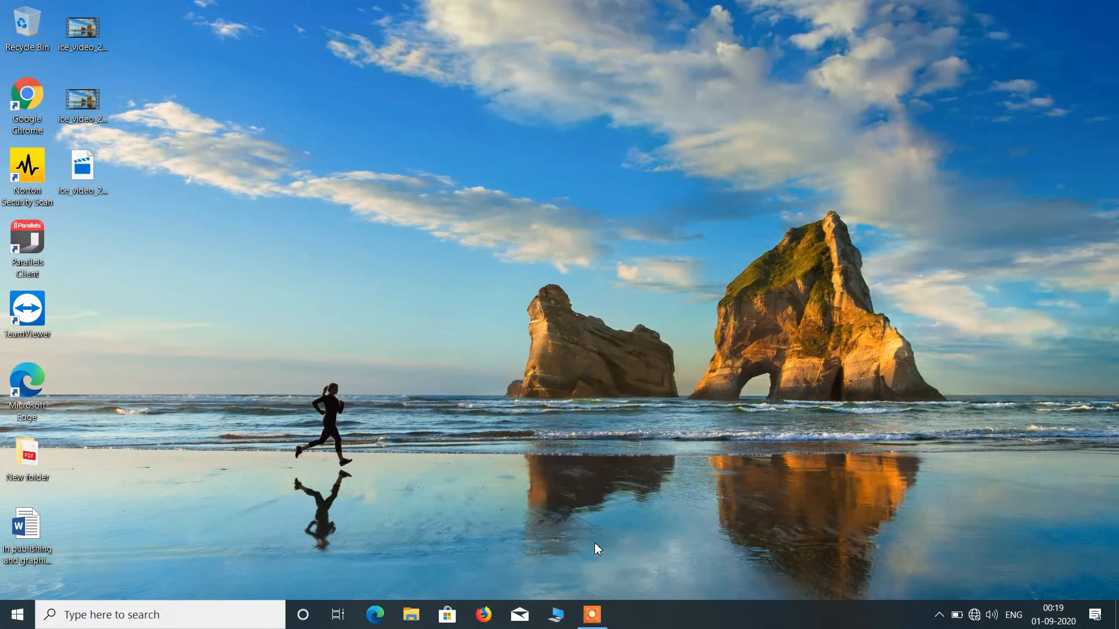
# - Restart the computer
pyautogui.press('super')
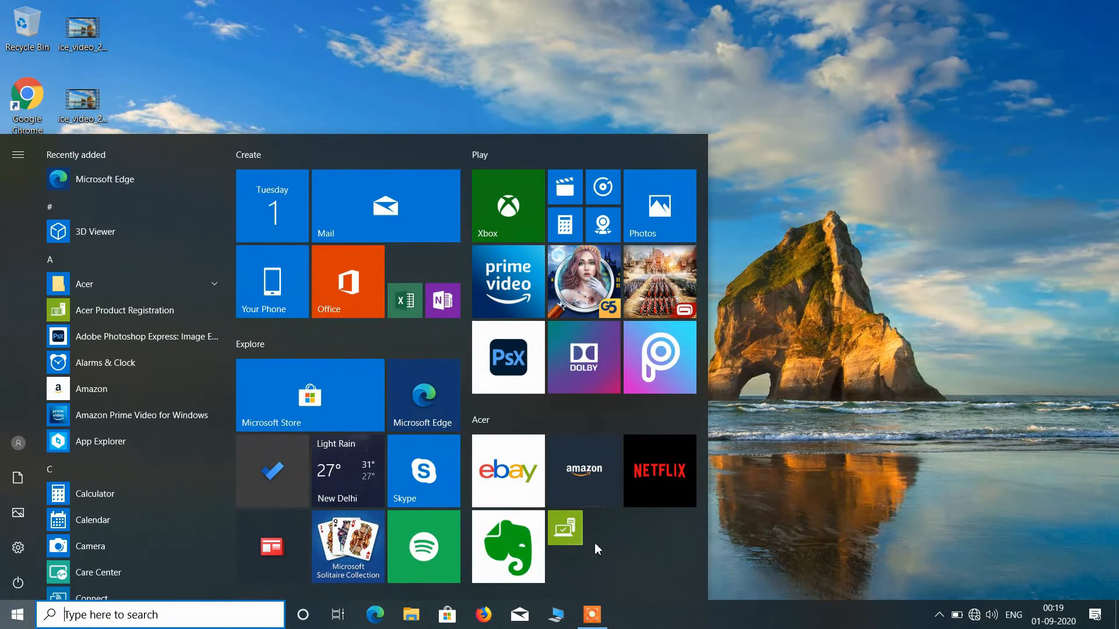
pyautogui.press('Tab')
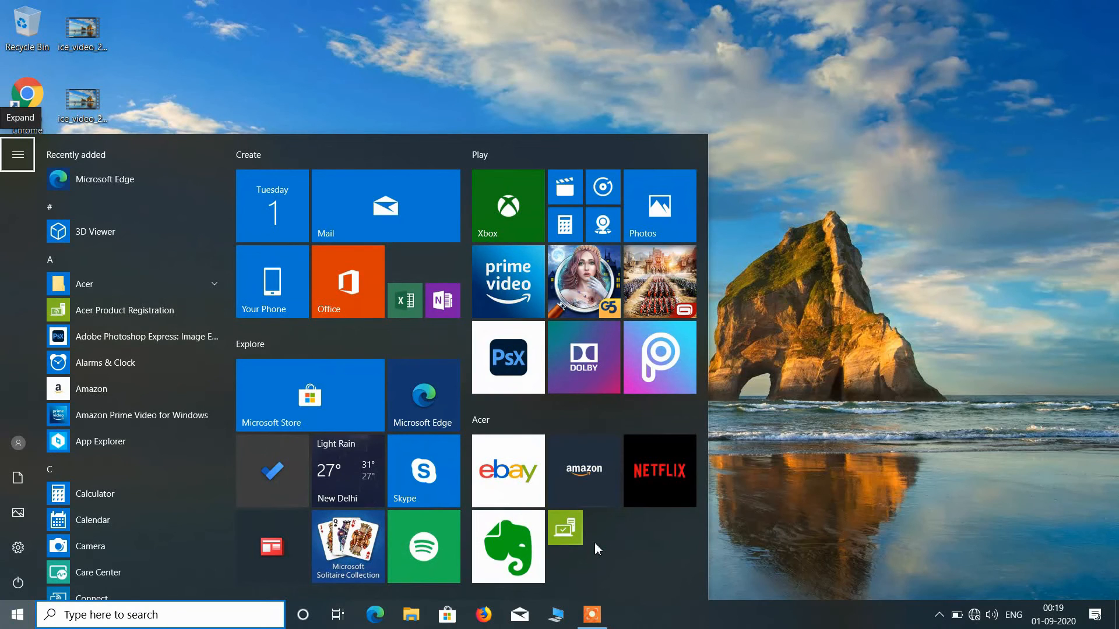
pyautogui.press('Down')
pyautogui.press('Down')
pyautogui.press('Down')
pyautogui.press('Down')
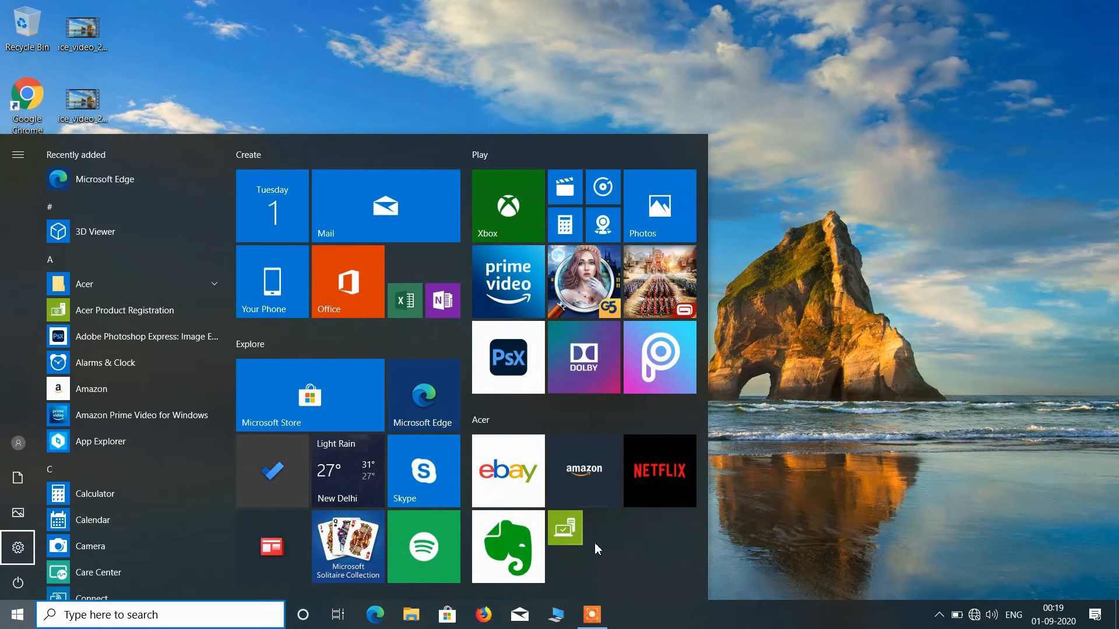
pyautogui.press('Down')
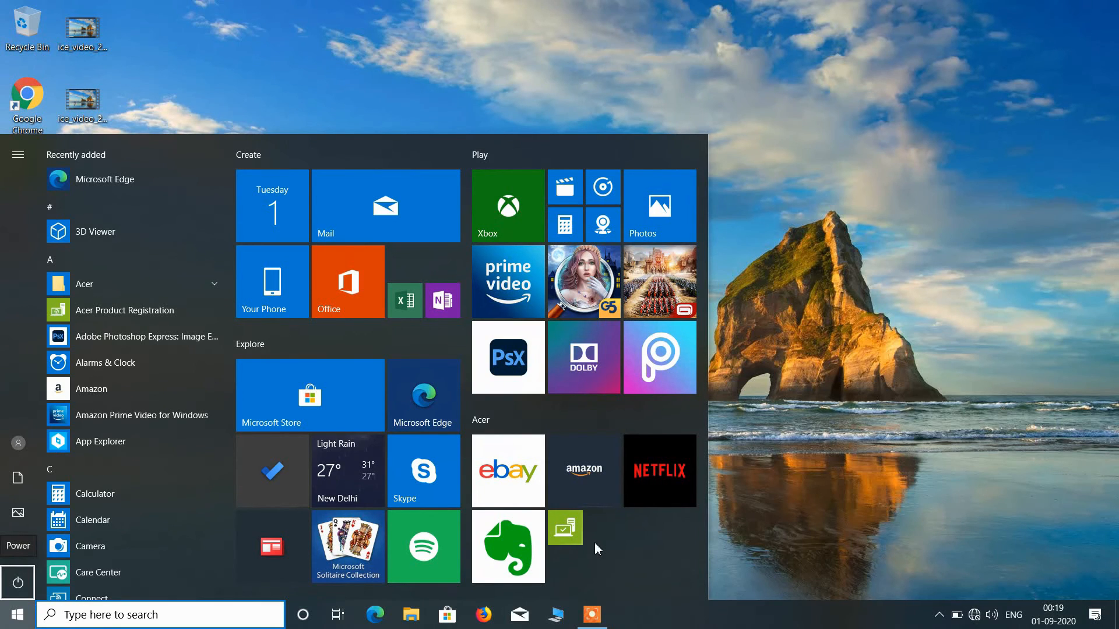
pyautogui.press('Return')
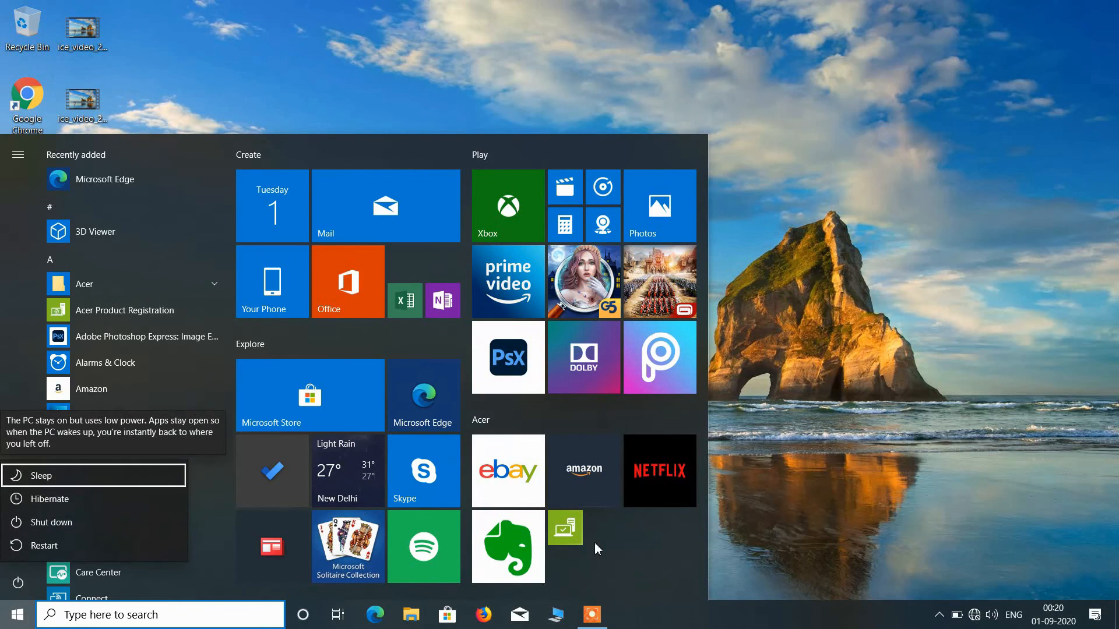
pyautogui.press('Down')
pyautogui.press('Down')
pyautogui.press('Down')
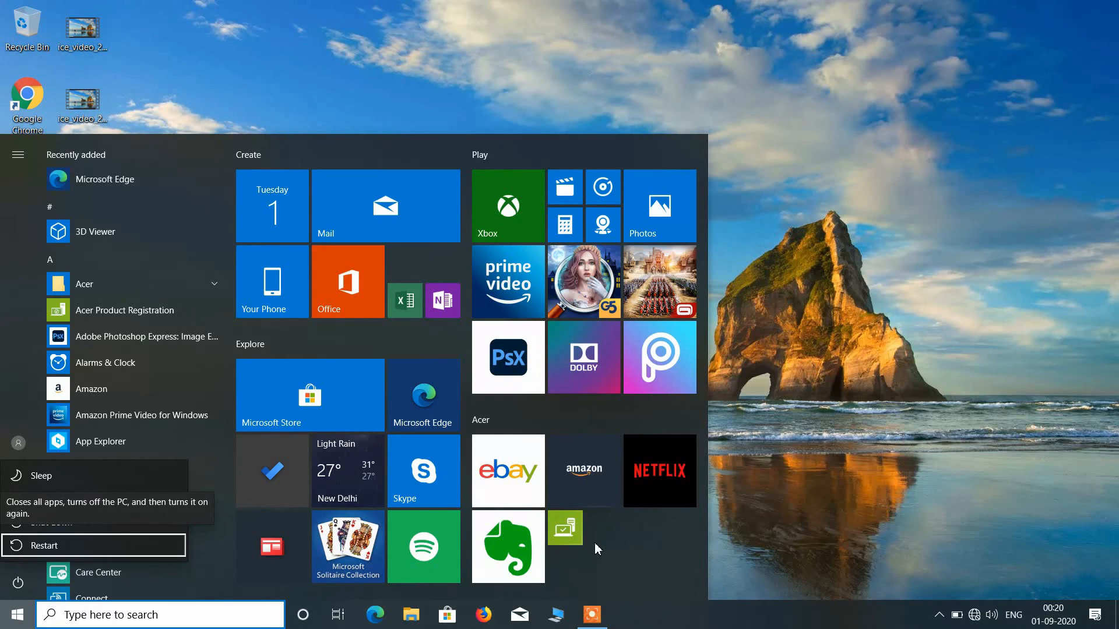
pyautogui.press('Return')
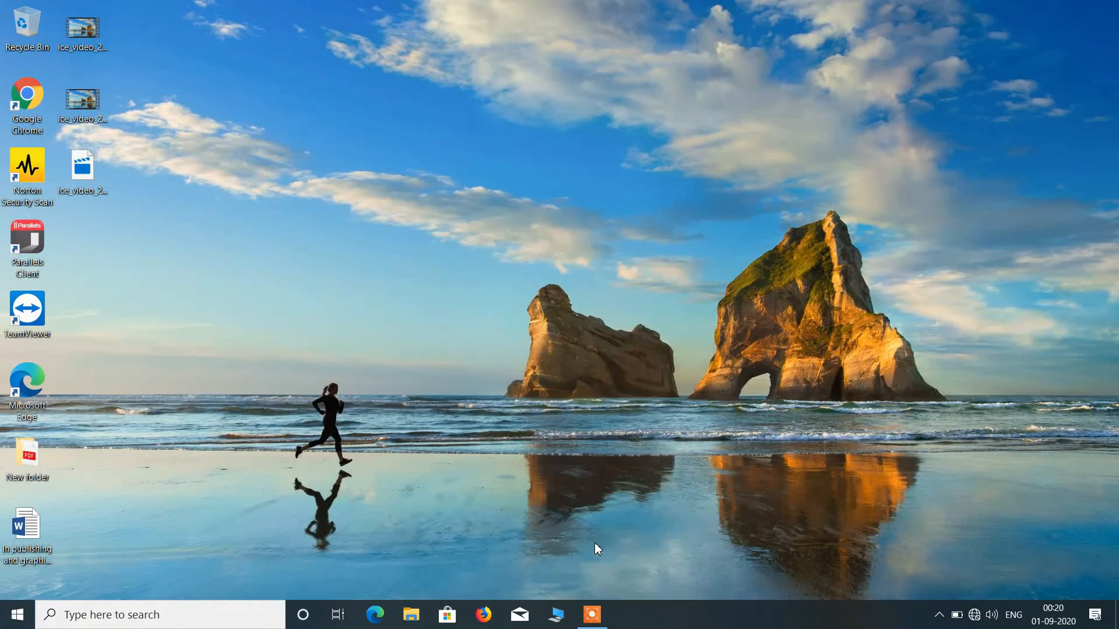